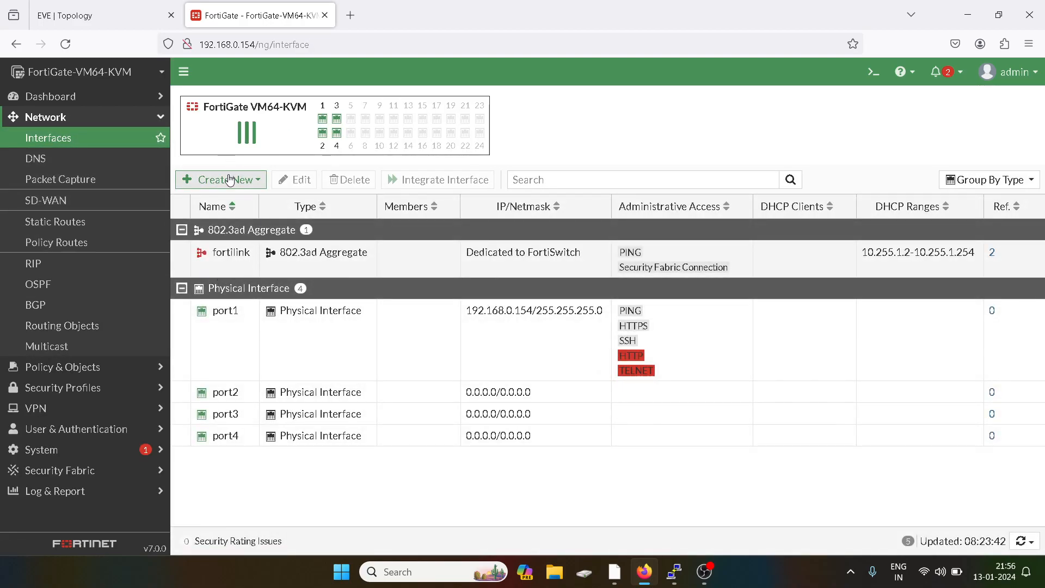
# - Open the Create New options on the Network Interfaces page
pyautogui.click(230, 180)
# - Start a new interface with name and alias both set to Vlan 10
pyautogui.click(201, 198)
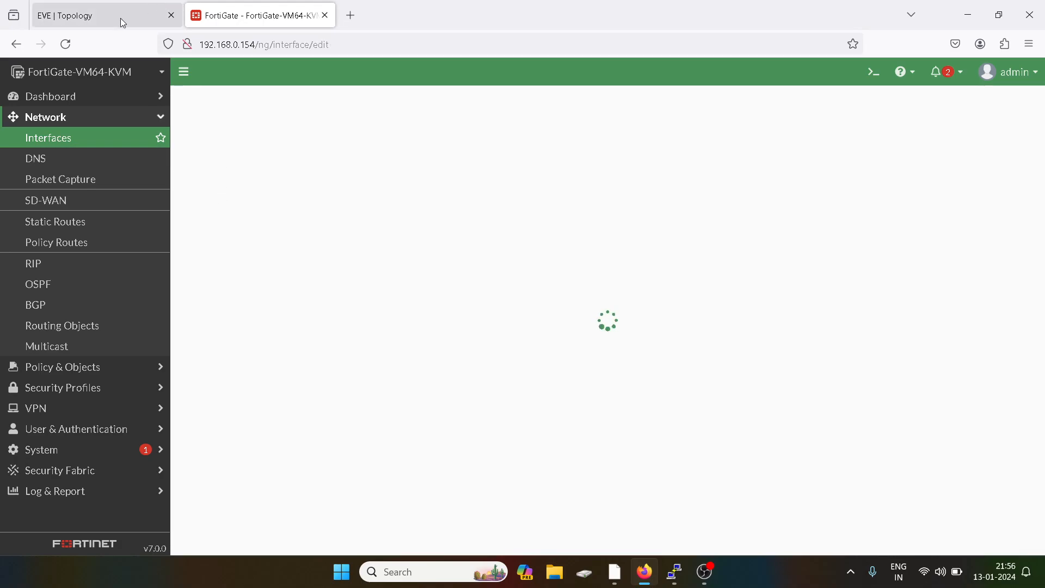
pyautogui.click(119, 18)
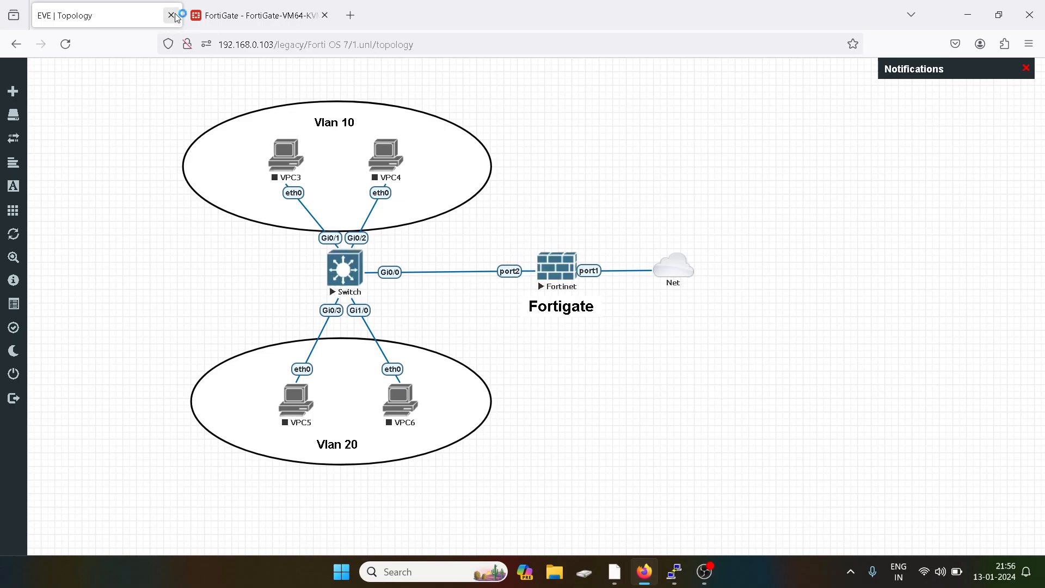
pyautogui.click(215, 12)
pyautogui.click(282, 130)
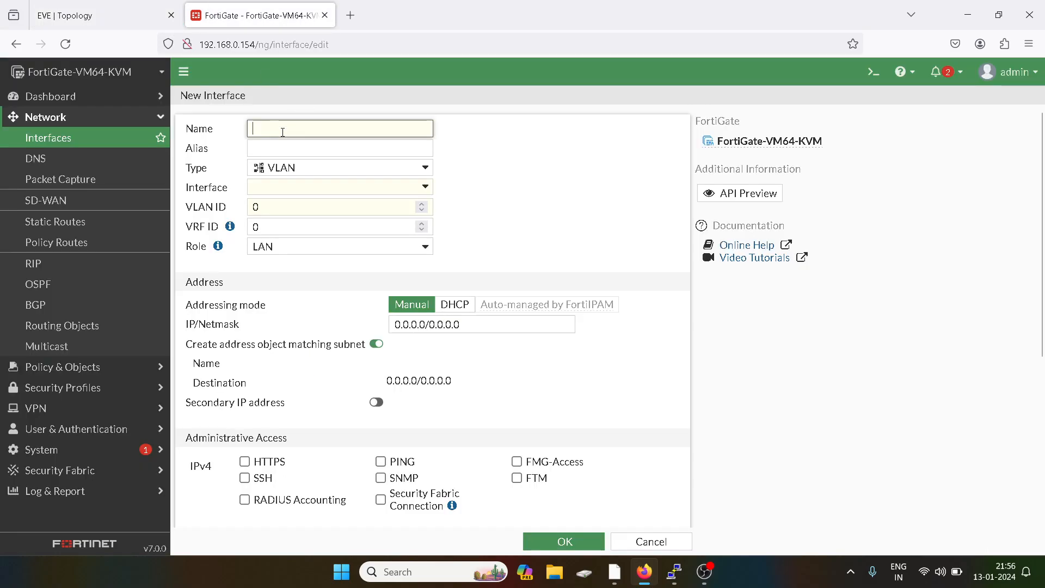
pyautogui.write('Vlan 10')
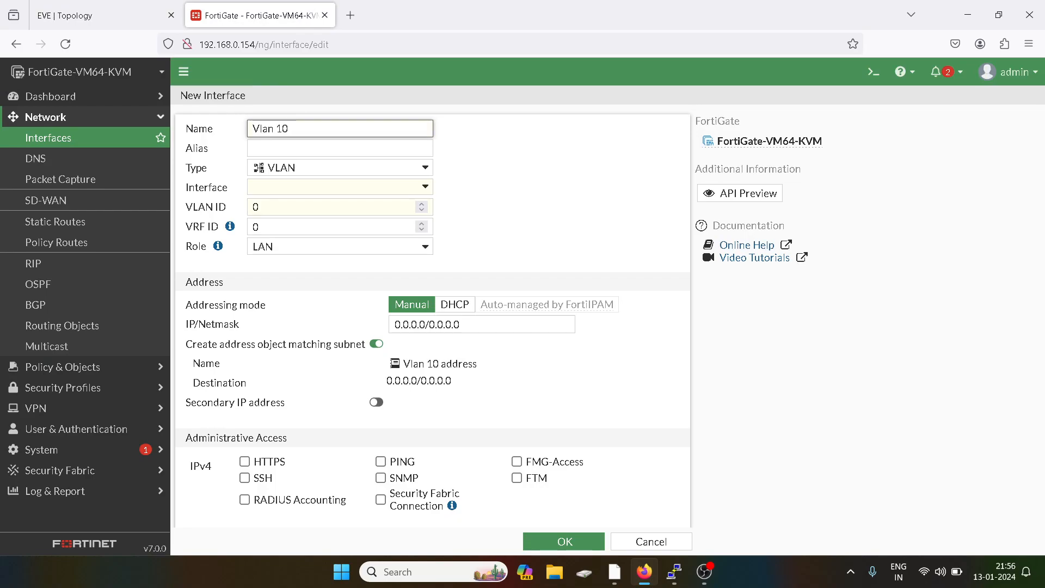
pyautogui.tripleClick(269, 131)
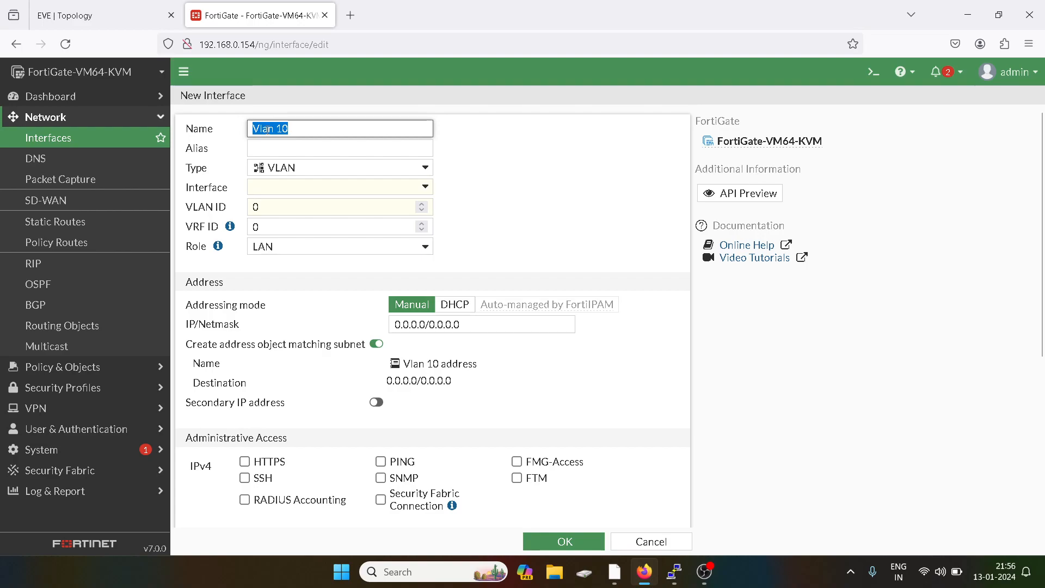
pyautogui.rightClick(269, 131)
pyautogui.click(305, 211)
pyautogui.click(284, 146)
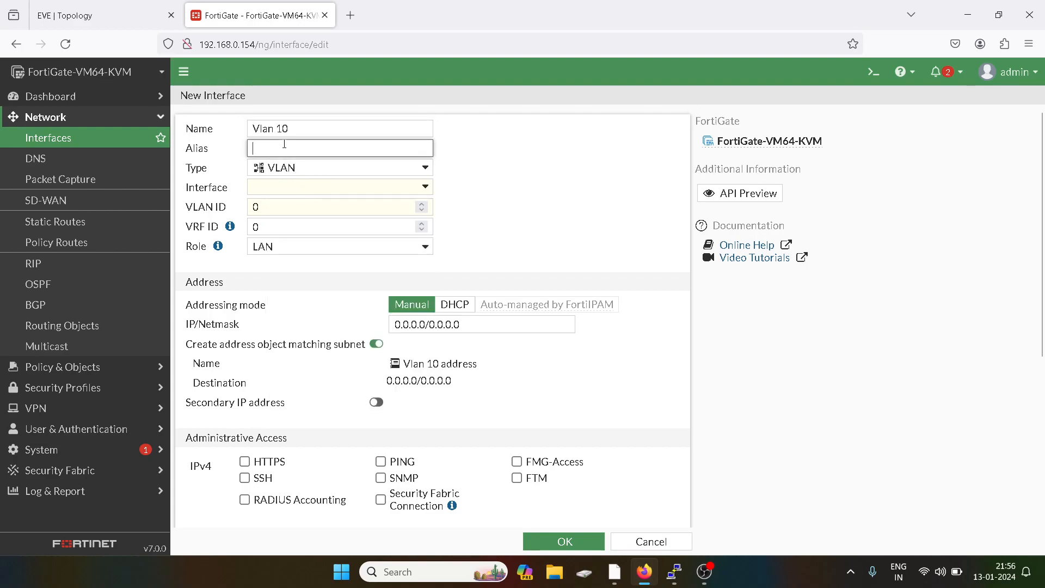
pyautogui.hotkey('ctrl', 'v')
# - Put it on parent port2 with VLAN ID 10 and address 10.1.1.1/24
pyautogui.click(271, 188)
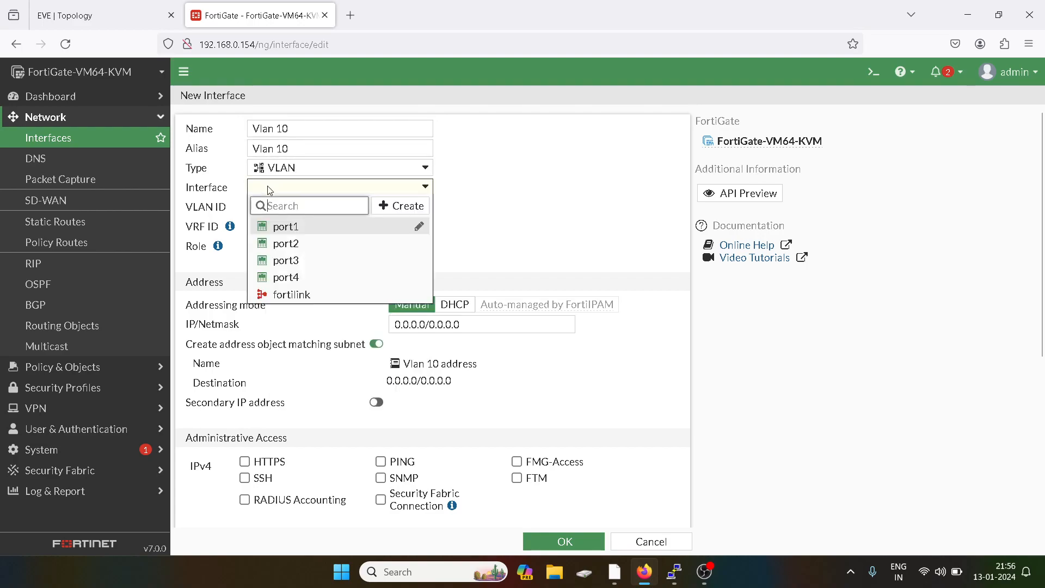
pyautogui.click(136, 10)
pyautogui.click(276, 8)
pyautogui.click(292, 242)
pyautogui.click(276, 216)
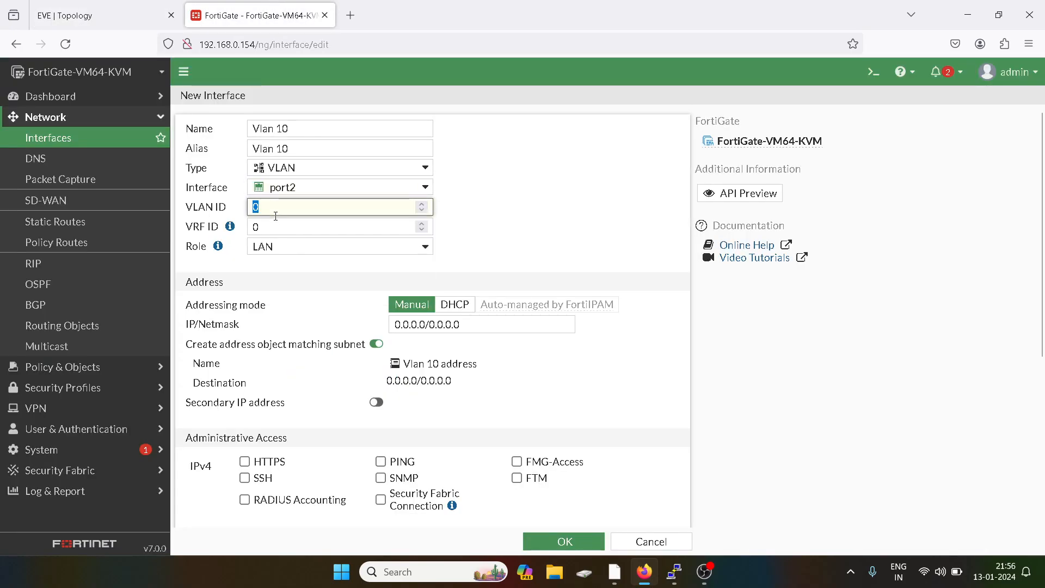
pyautogui.write('10')
pyautogui.tripleClick(416, 325)
pyautogui.write('10.1.1.1/24')
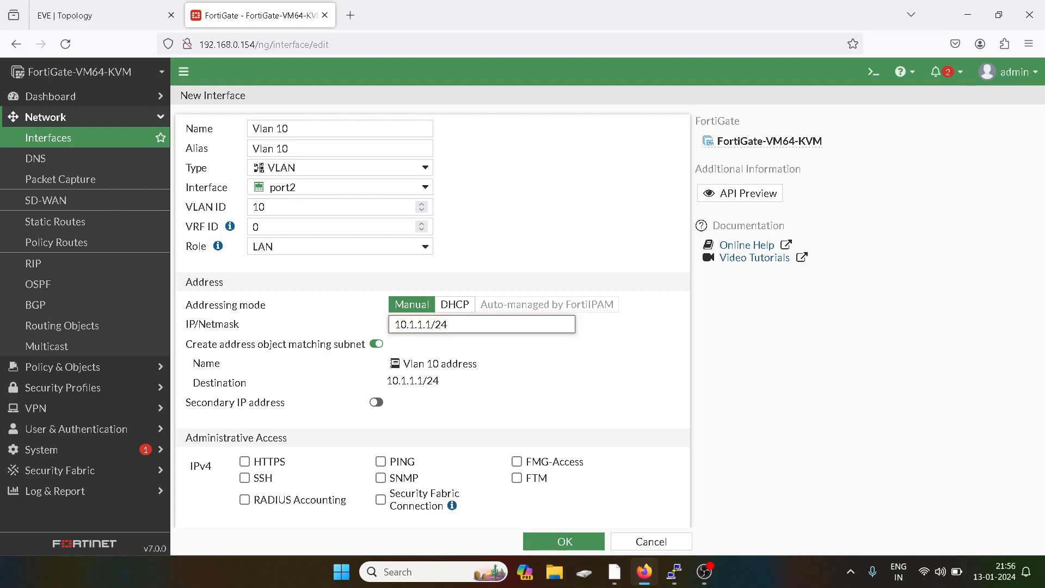
# - Allow HTTPS, SSH and PING access, enable the DHCP server, and save Vlan 10
pyautogui.scroll(-3, 346, 367)
pyautogui.click(244, 311)
pyautogui.click(245, 327)
pyautogui.click(381, 312)
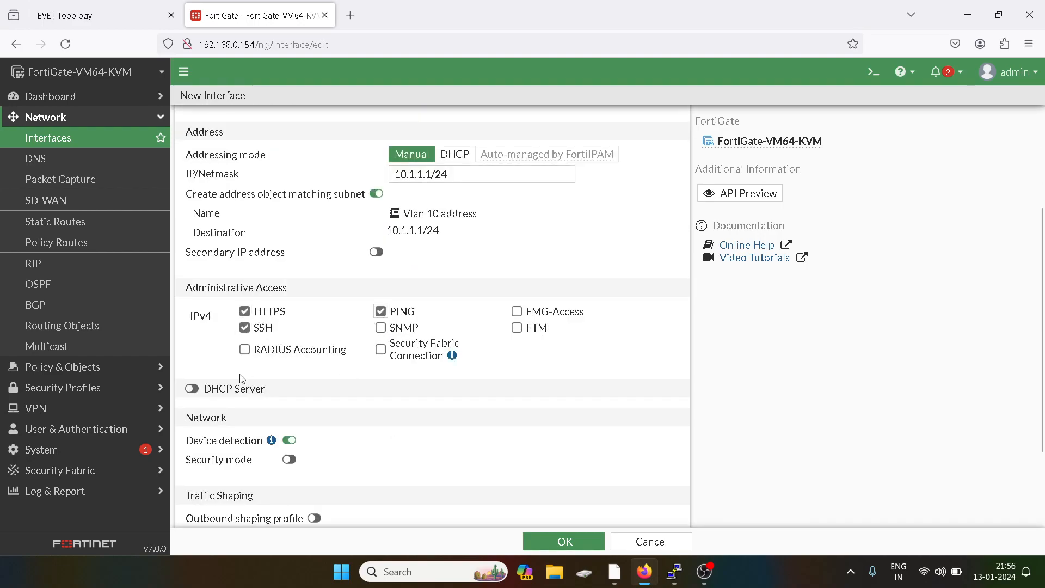
pyautogui.click(191, 388)
pyautogui.scroll(-5, 361, 376)
pyautogui.click(87, 11)
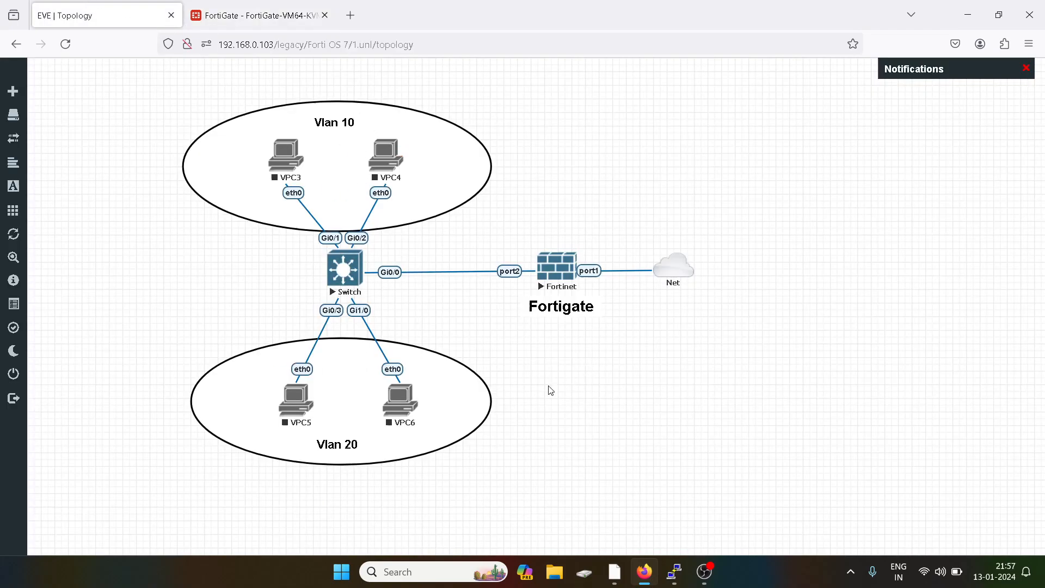
pyautogui.click(256, 16)
pyautogui.click(557, 534)
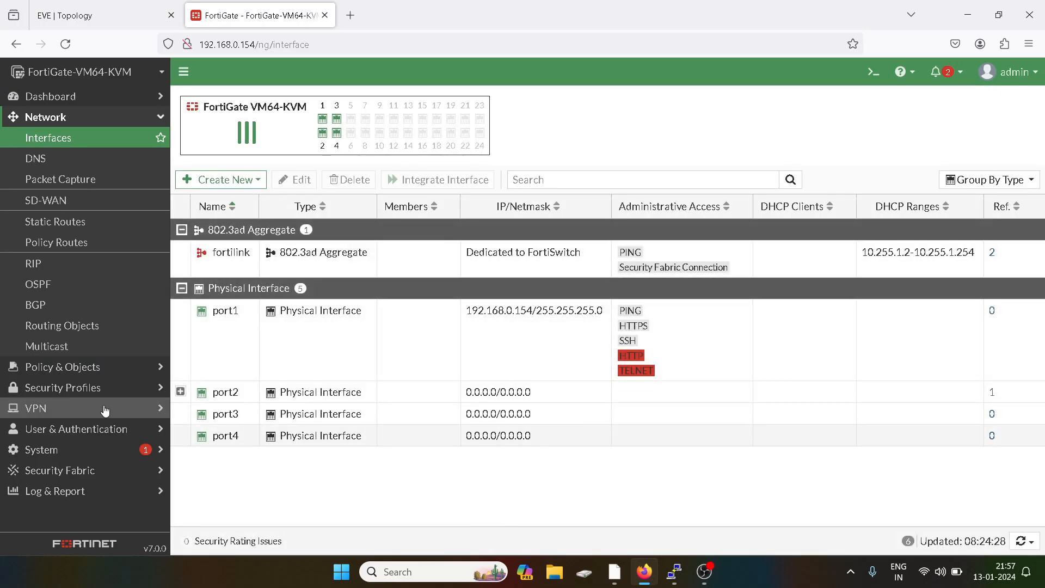
# - Start another new interface with name and alias both set to Vlan 20
pyautogui.click(227, 179)
pyautogui.click(217, 206)
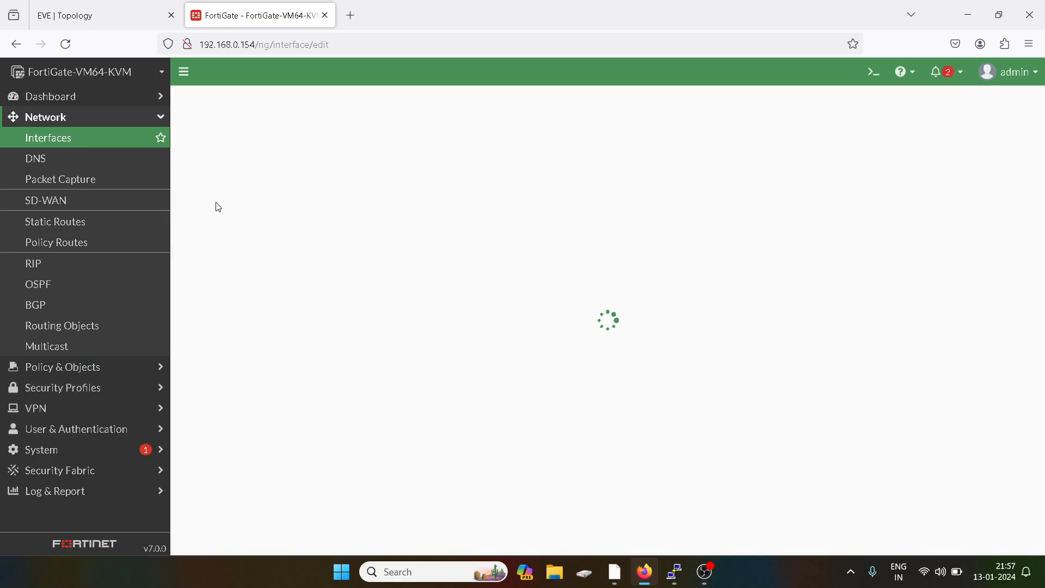
pyautogui.click(291, 126)
pyautogui.write('Vlan 10')
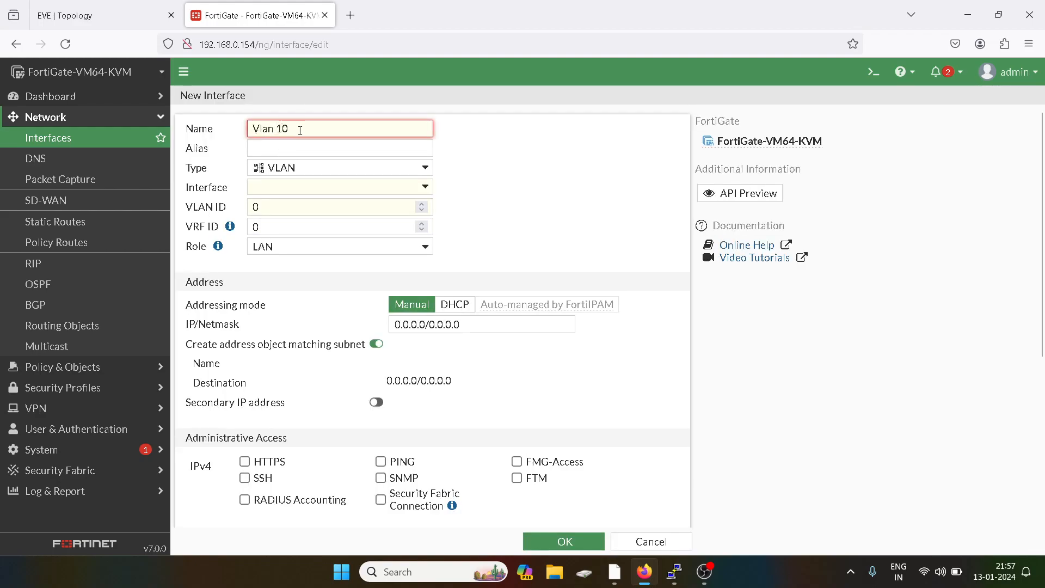
pyautogui.click(282, 131)
pyautogui.press('BackSpace')
pyautogui.write('2')
pyautogui.tripleClick(270, 129)
pyautogui.rightClick(272, 130)
pyautogui.click(296, 208)
pyautogui.click(265, 149)
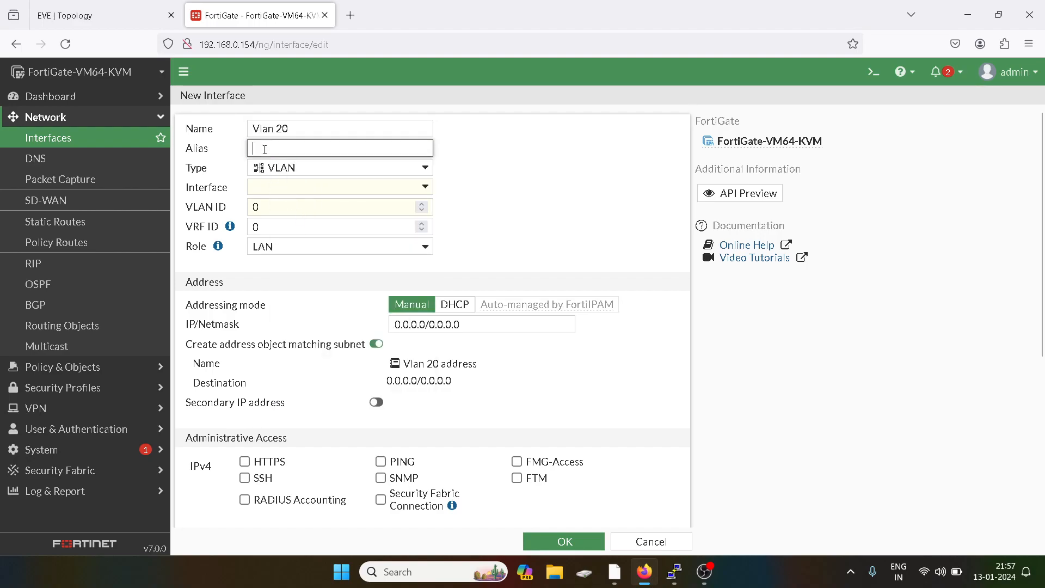
pyautogui.hotkey('ctrl', 'v')
# - Put it on parent port2 with VLAN ID 20 and address 20.1.1.1/24
pyautogui.click(275, 188)
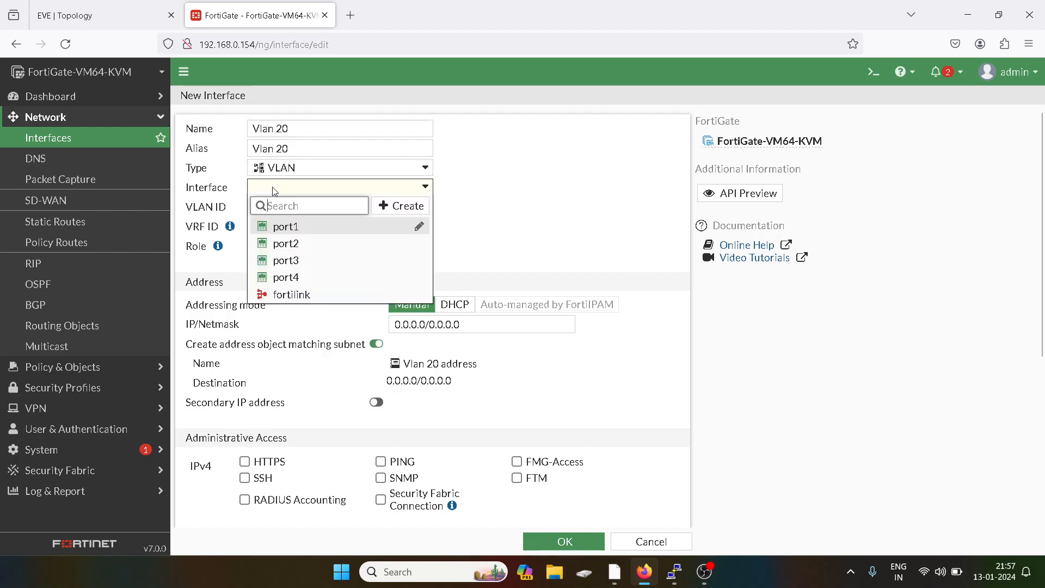
pyautogui.click(281, 240)
pyautogui.click(93, 16)
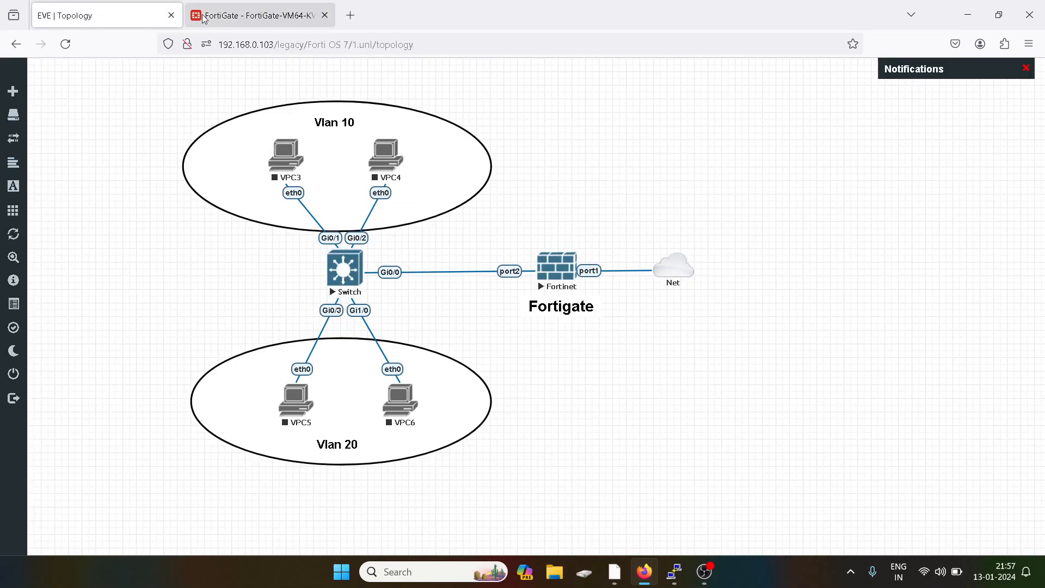
pyautogui.click(210, 17)
pyautogui.doubleClick(264, 209)
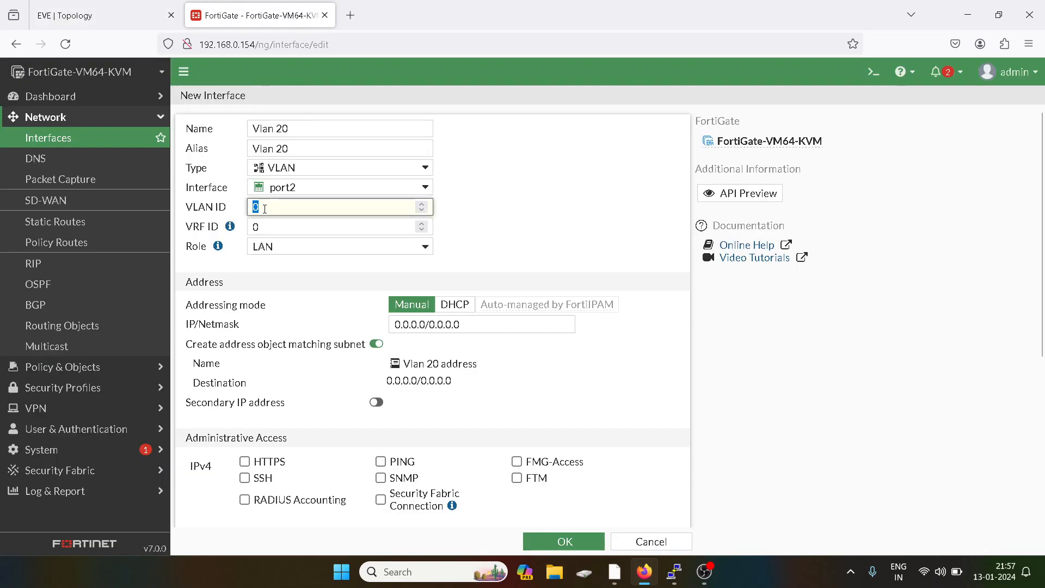
pyautogui.write('20')
pyautogui.click(416, 321)
pyautogui.write('20.1.1.1/24')
pyautogui.click(362, 314)
# - Allow HTTPS, SSH and PING access, enable the DHCP server, and save Vlan 20
pyautogui.click(245, 462)
pyautogui.click(245, 477)
pyautogui.click(381, 462)
pyautogui.scroll(-4, 380, 455)
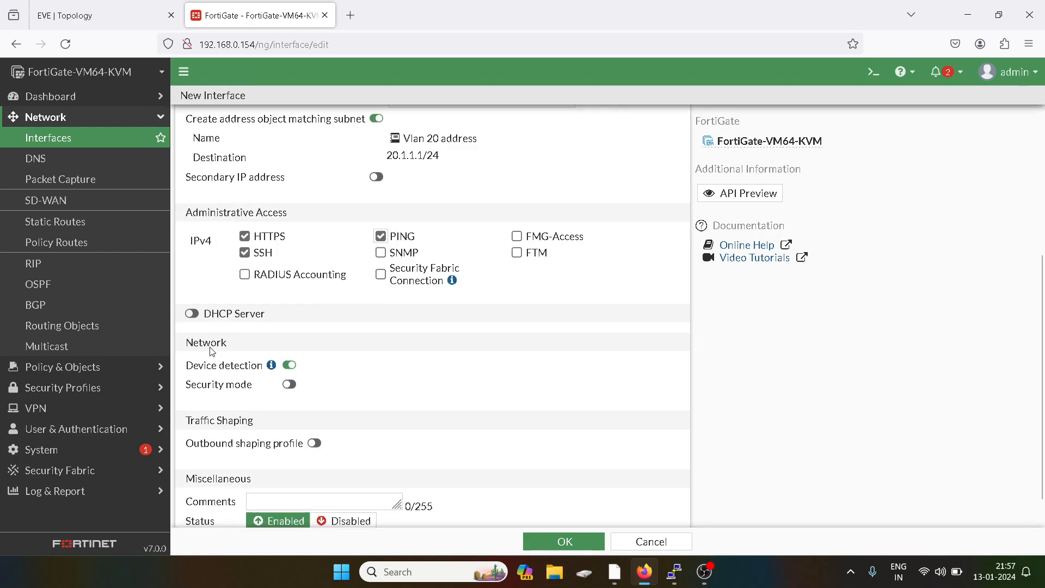
pyautogui.click(193, 314)
pyautogui.click(570, 538)
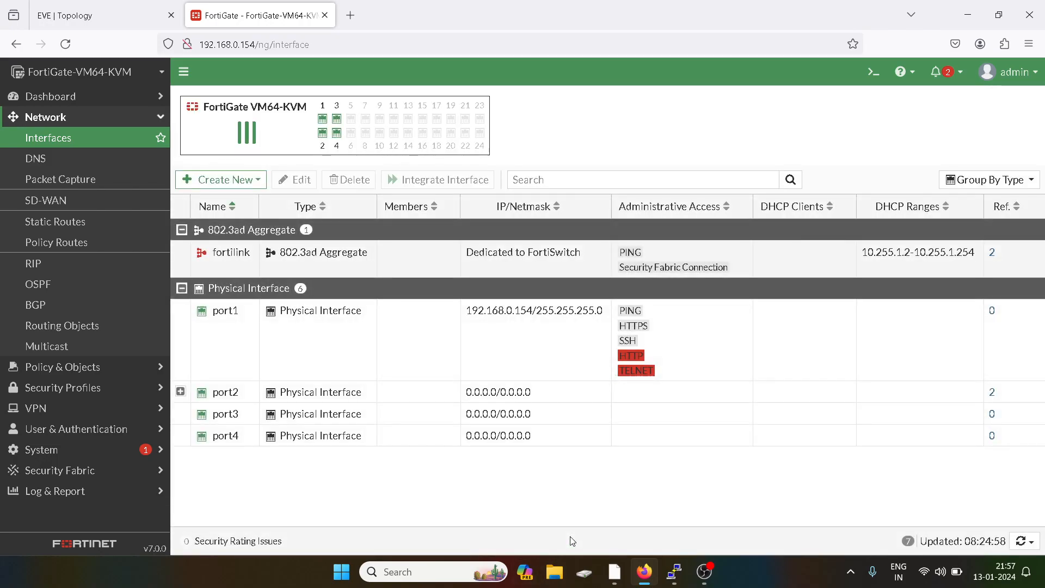
# - Create static route 0.0.0.0/0 out port1 via gateway 192.168.0.1
pyautogui.click(182, 392)
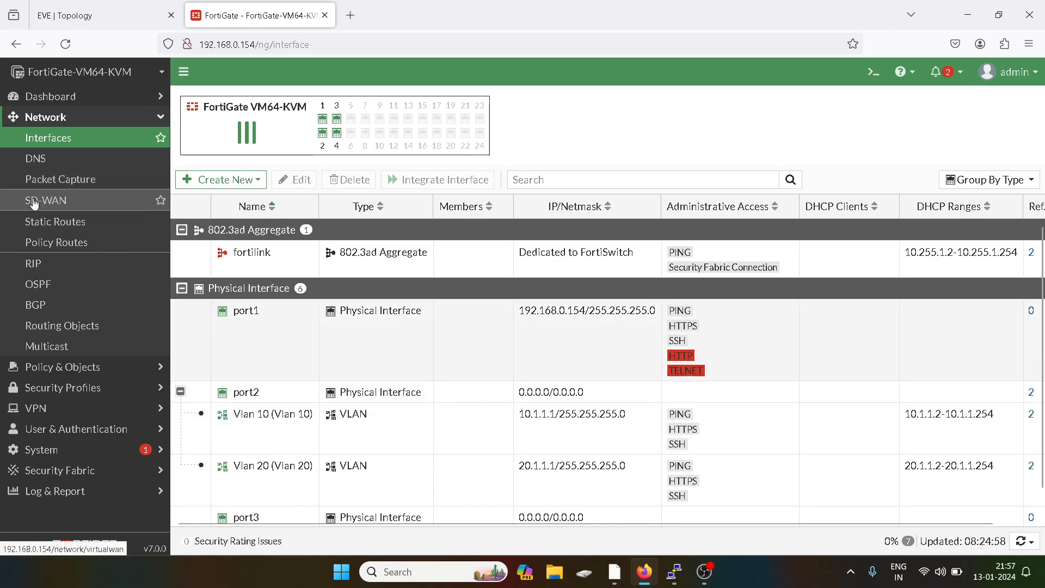
pyautogui.click(66, 222)
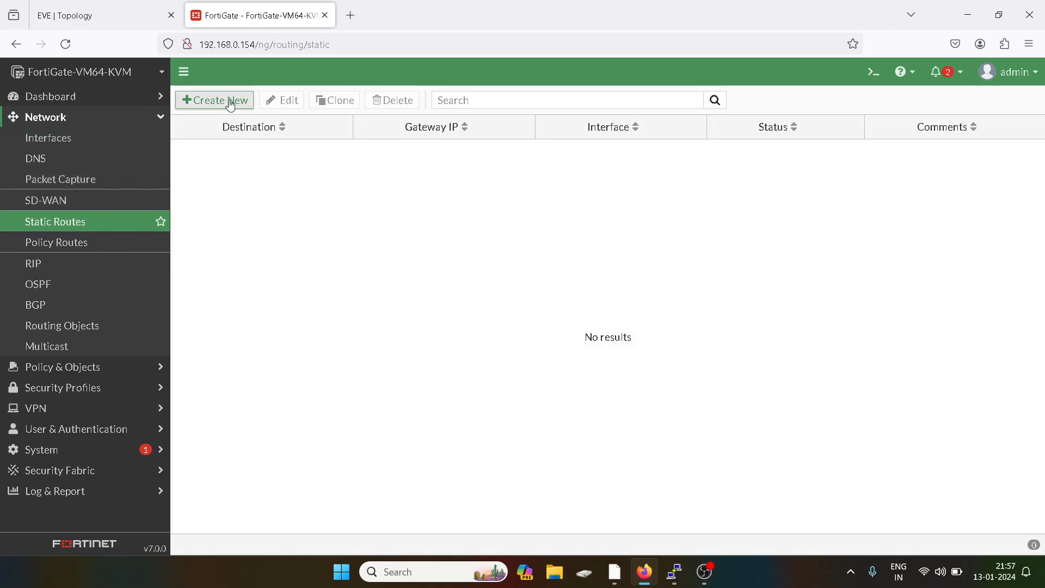
pyautogui.click(231, 103)
pyautogui.click(394, 207)
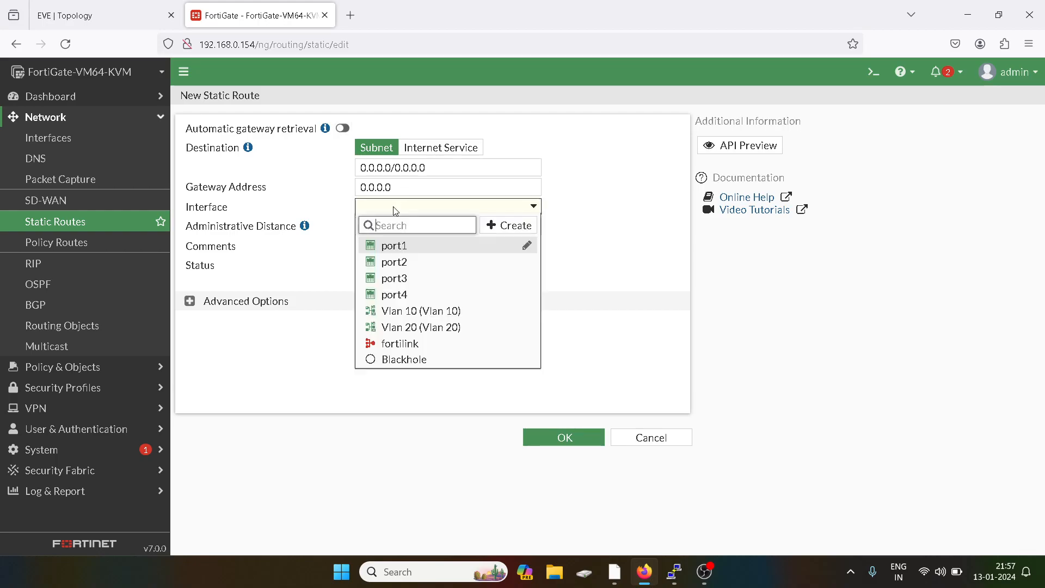
pyautogui.click(394, 246)
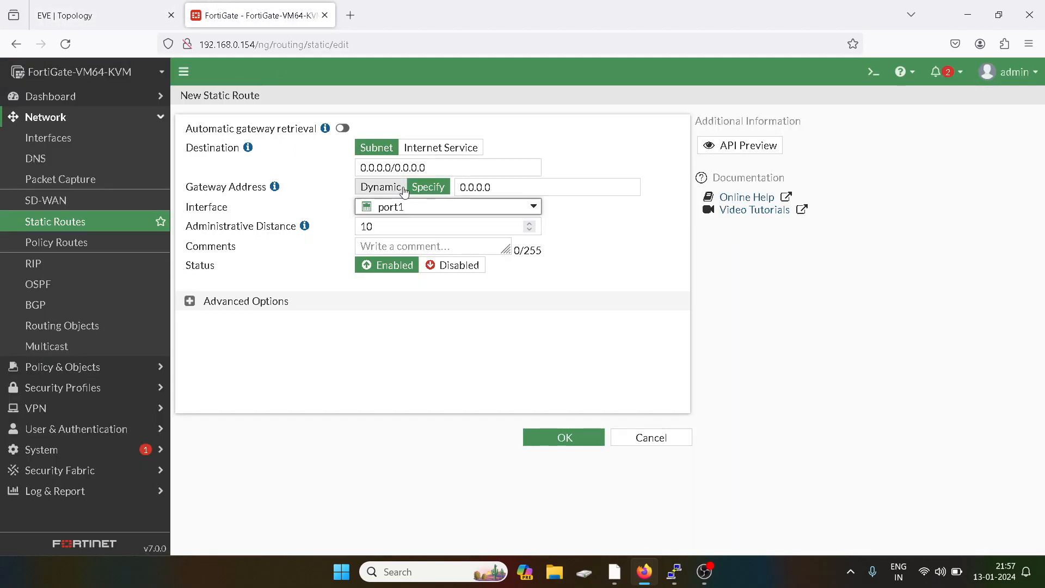
pyautogui.doubleClick(472, 186)
pyautogui.write('192.168.0.1')
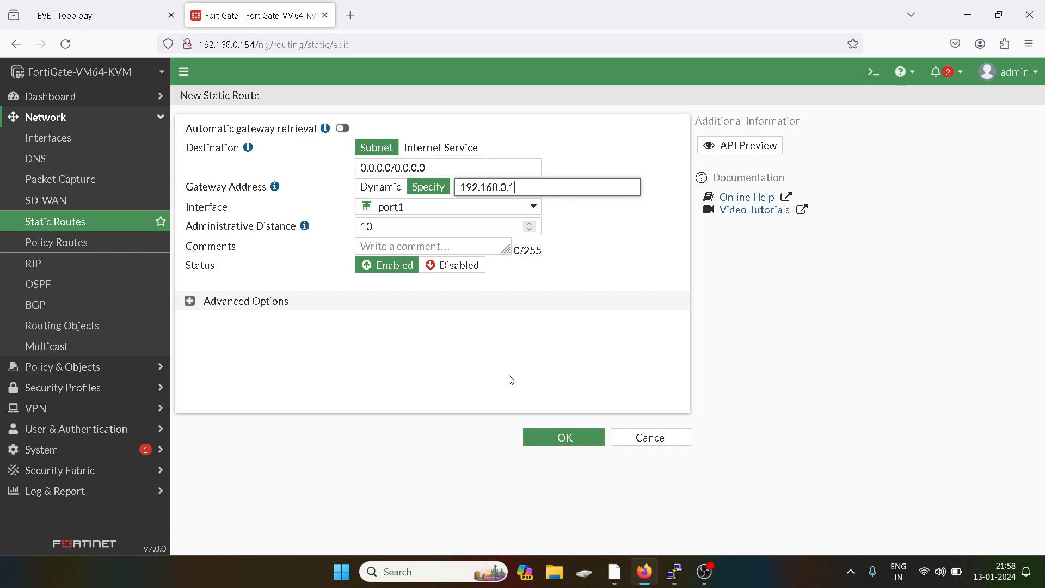
pyautogui.click(577, 442)
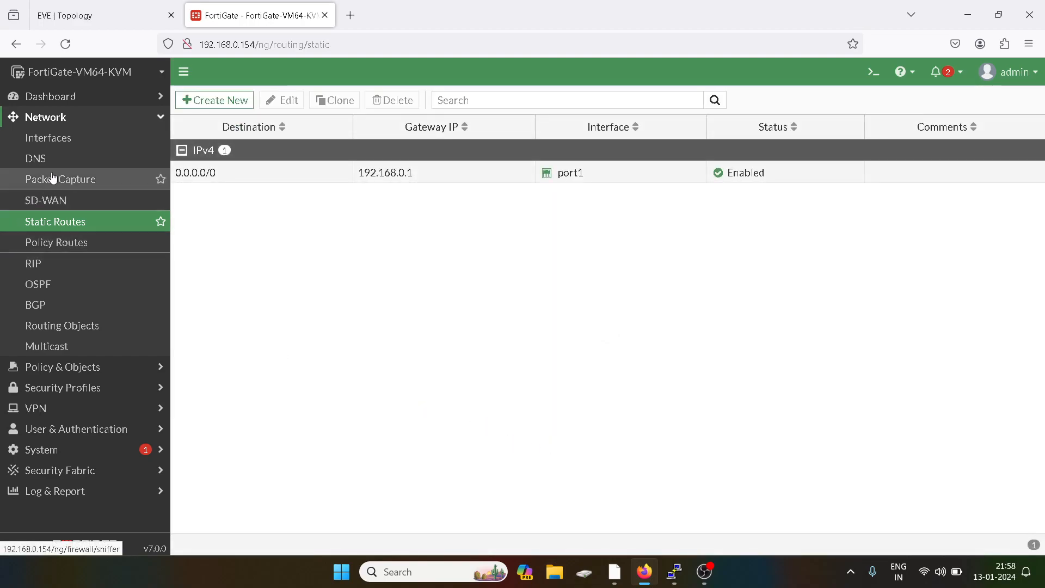
# - Start firewall policy Vlan10-WAN with incoming interface Vlan 10 and outgoing port1
pyautogui.click(80, 119)
pyautogui.click(79, 140)
pyautogui.click(70, 158)
pyautogui.click(214, 104)
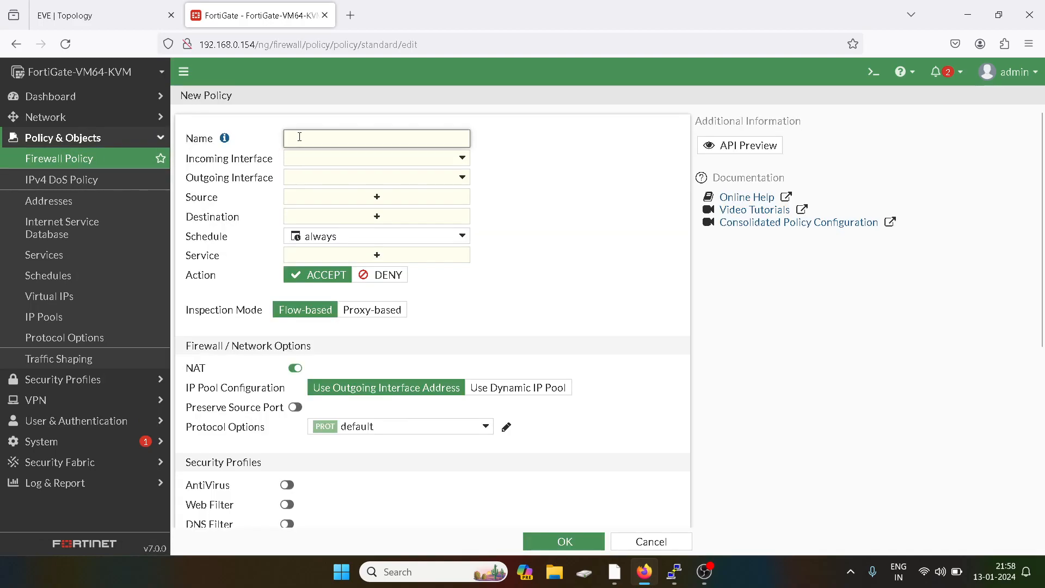
pyautogui.write('Vlan10-WAN')
pyautogui.click(297, 158)
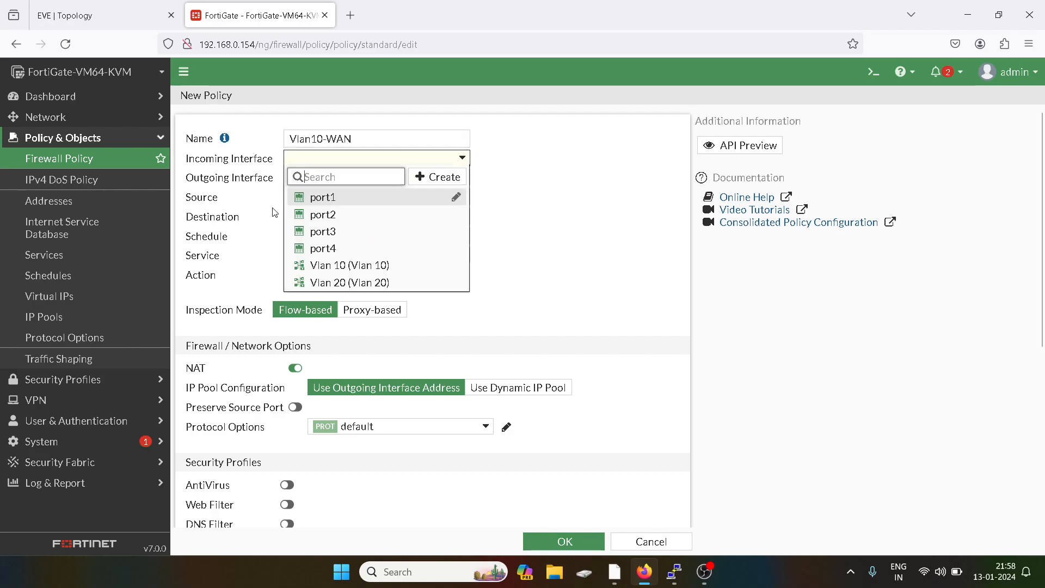
pyautogui.click(381, 265)
pyautogui.click(327, 180)
pyautogui.click(318, 215)
pyautogui.click(133, 7)
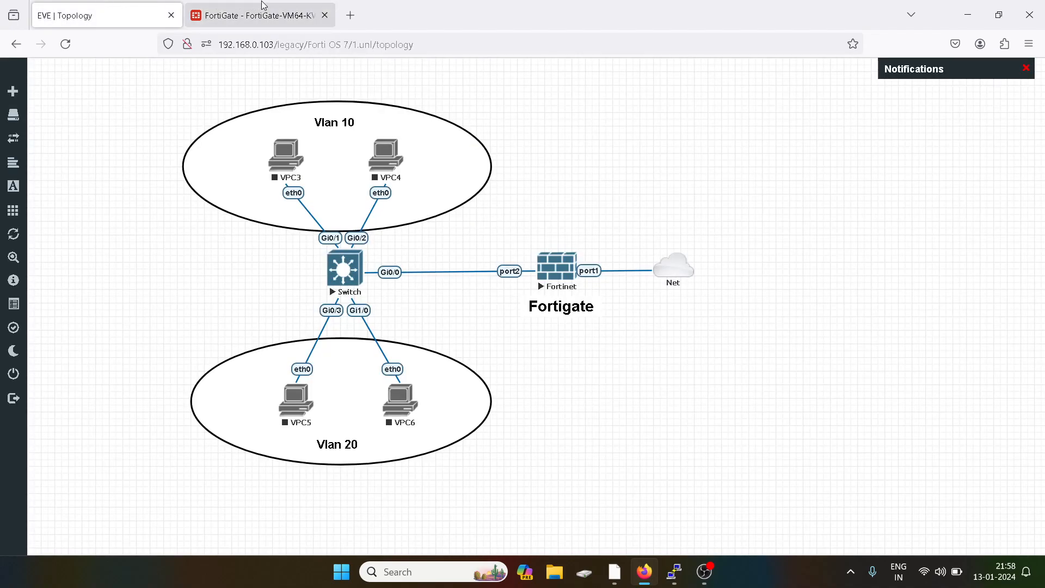
pyautogui.click(264, 6)
# - Set source Vlan 10 address, destination all, service ALL, log all sessions, and save
pyautogui.click(376, 197)
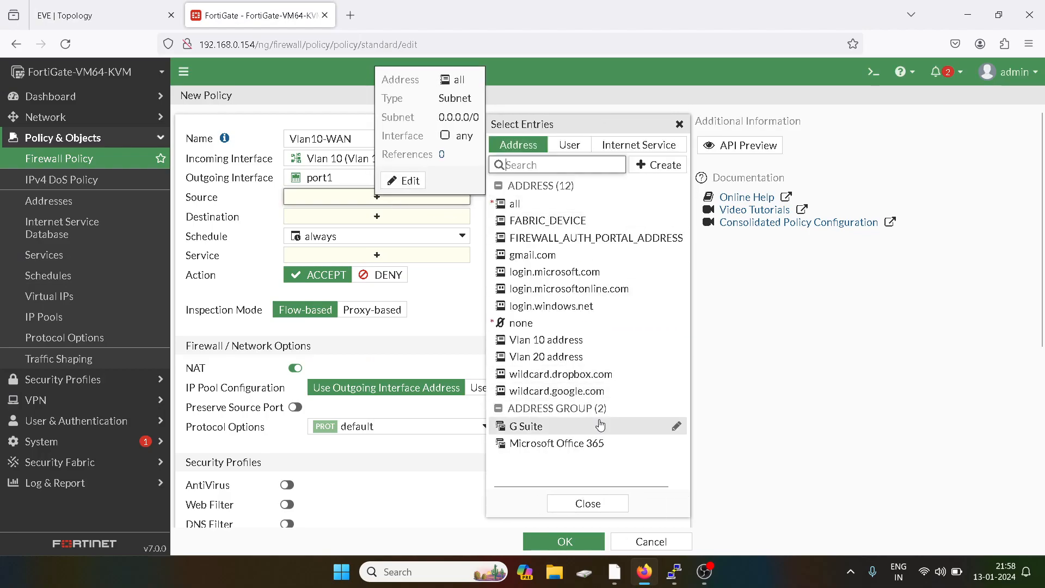
pyautogui.click(556, 346)
pyautogui.click(679, 124)
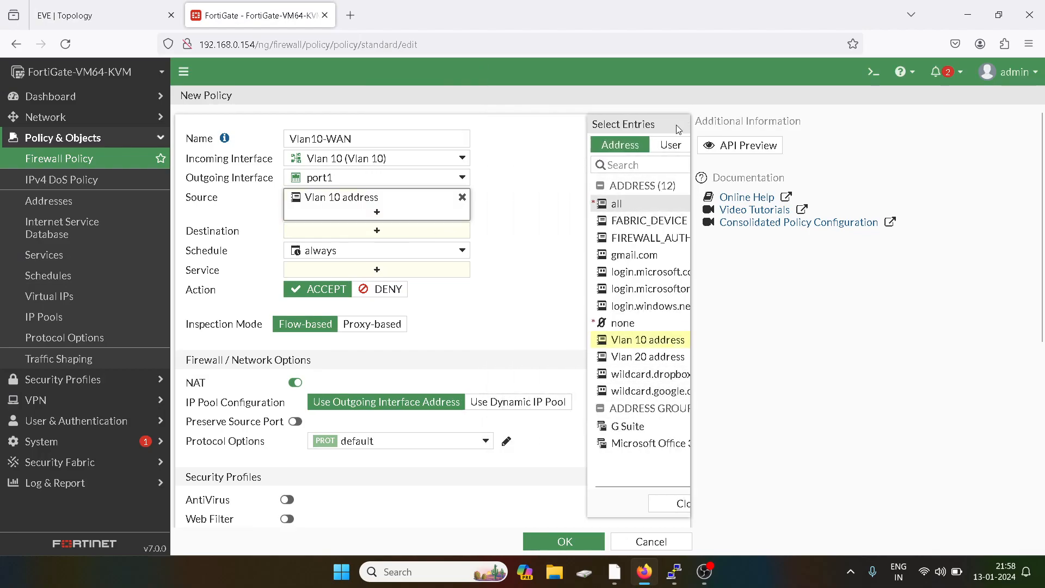
pyautogui.click(374, 229)
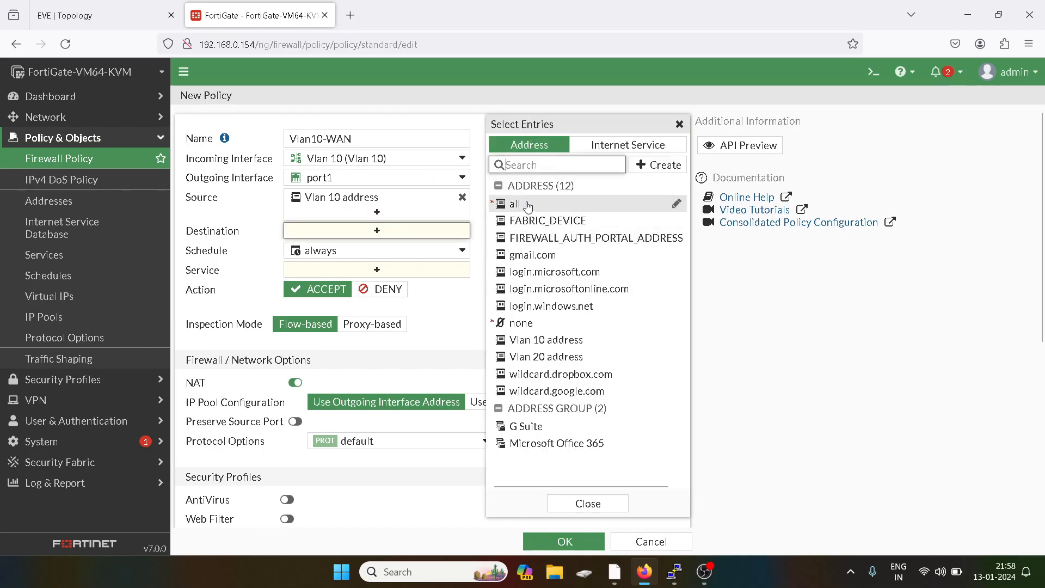
pyautogui.click(519, 204)
pyautogui.click(374, 285)
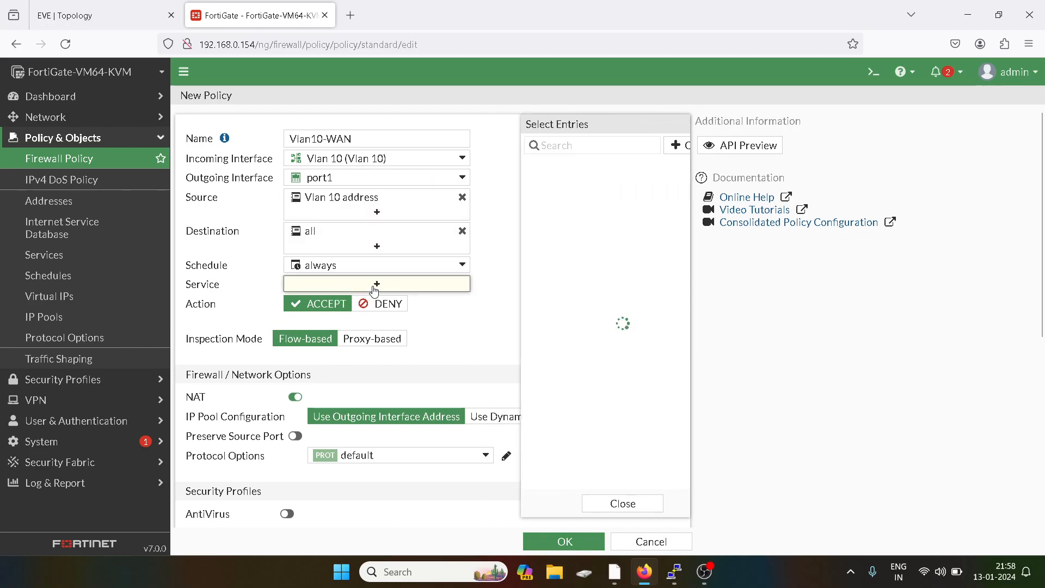
pyautogui.click(541, 202)
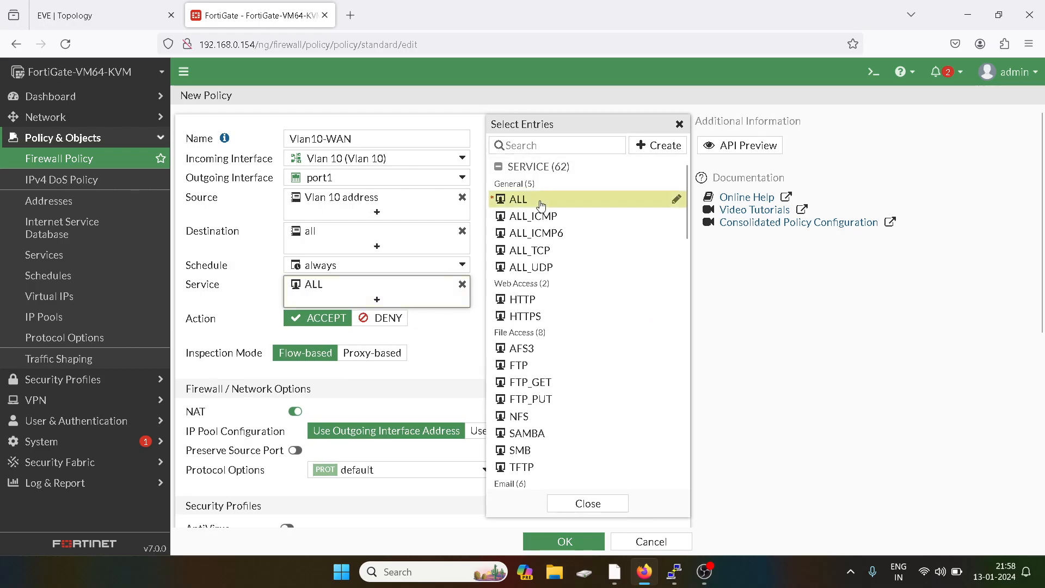
pyautogui.click(681, 124)
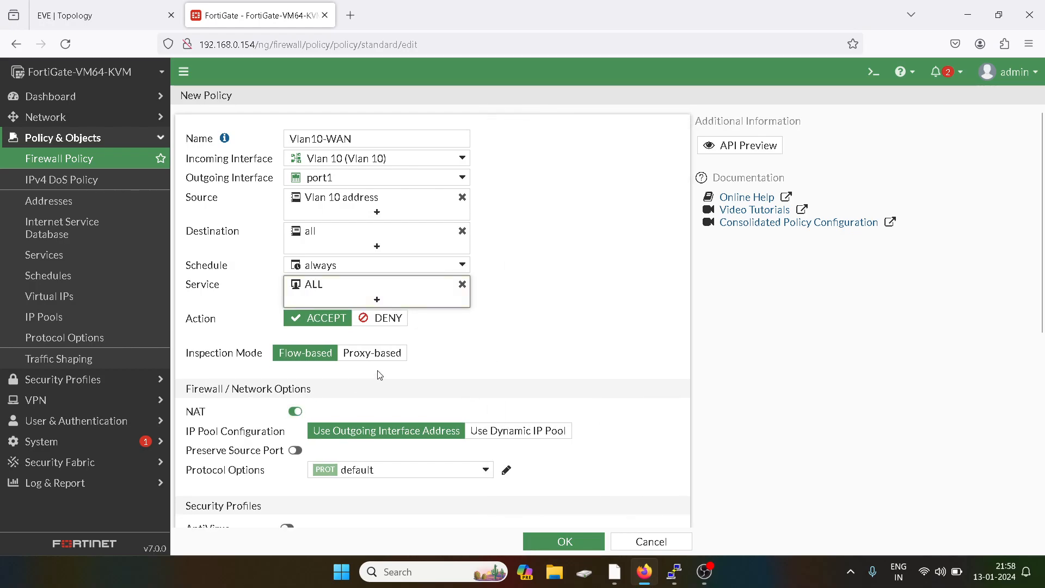
pyautogui.scroll(-5, 380, 375)
pyautogui.click(504, 381)
pyautogui.click(547, 536)
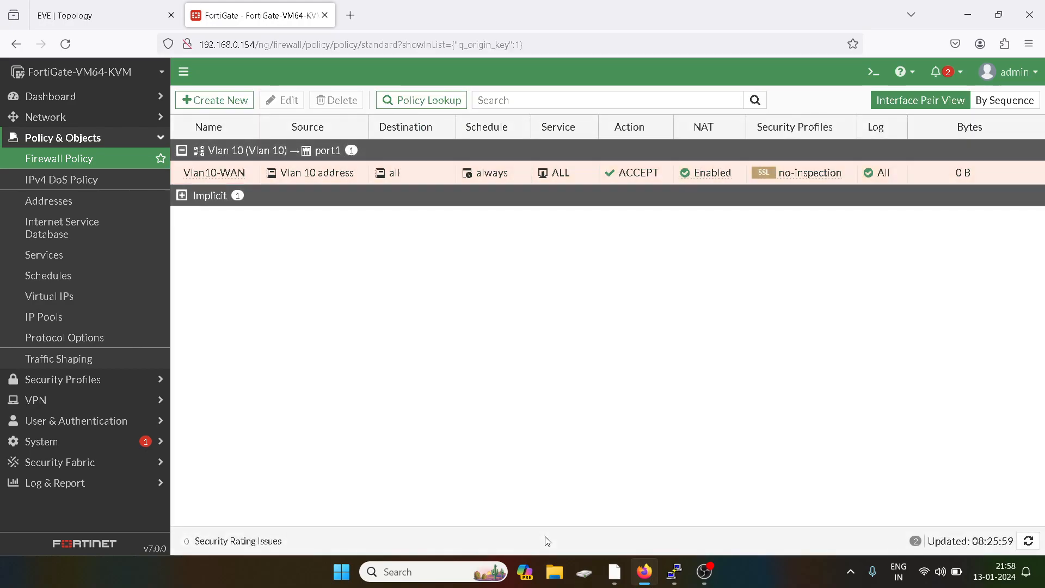
# - Start policy Vlan20-WAN with incoming interface Vlan 20 and outgoing port1
pyautogui.click(222, 100)
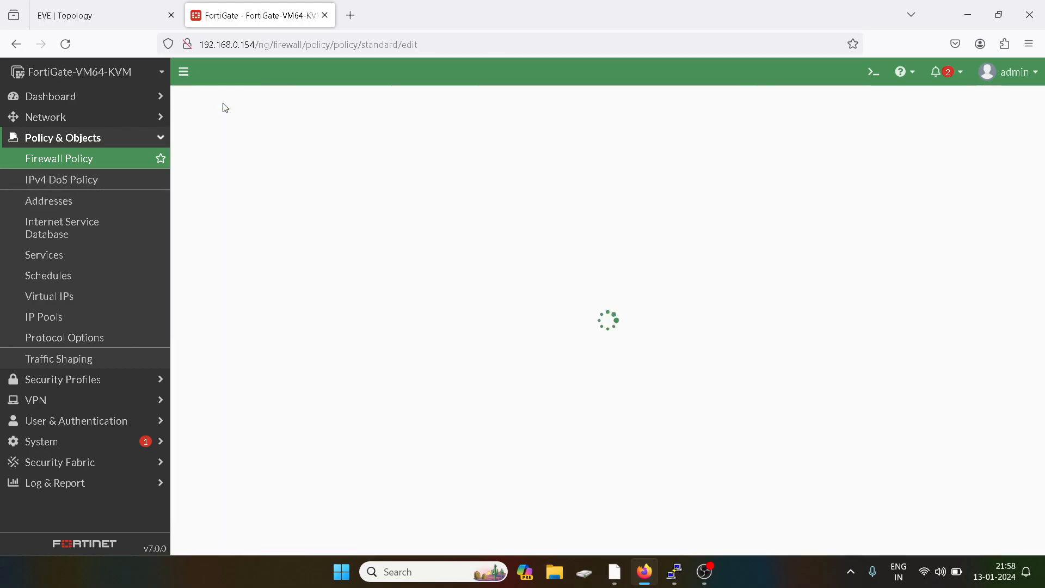
pyautogui.click(315, 138)
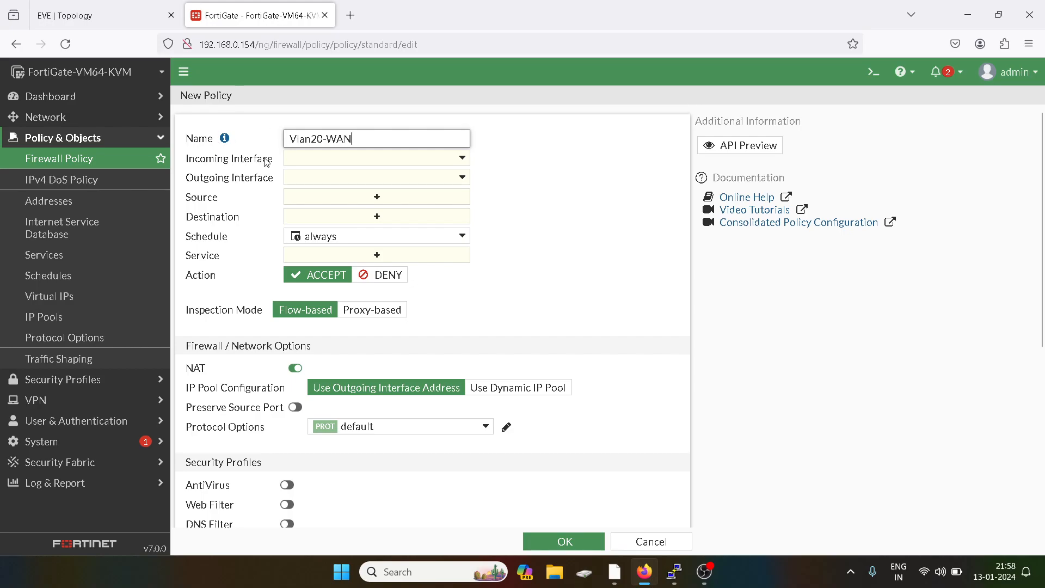
pyautogui.click(289, 159)
pyautogui.click(329, 282)
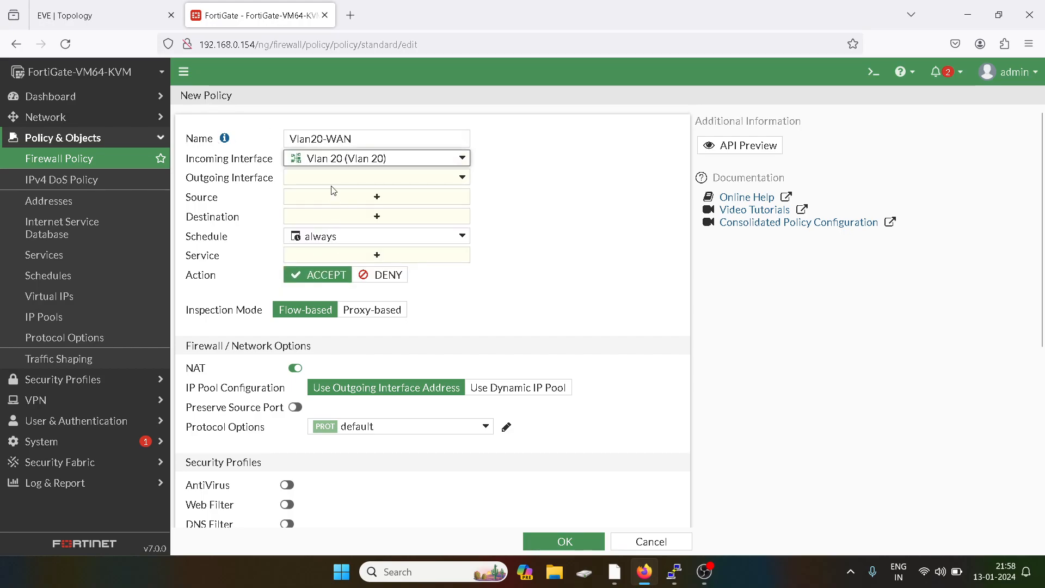
pyautogui.click(327, 177)
pyautogui.click(330, 217)
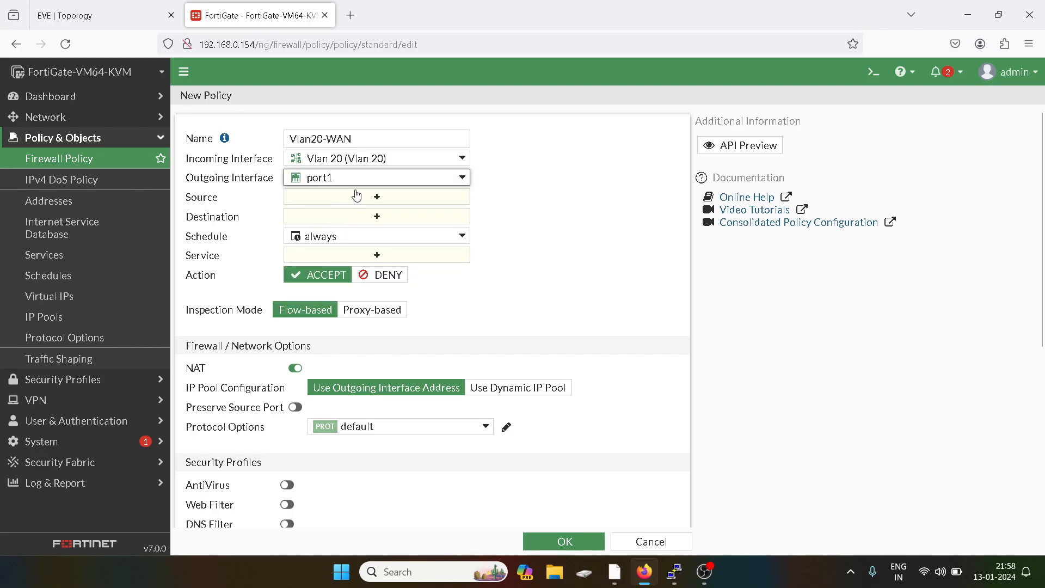
# - Set source Vlan 20 address, destination all, service ALL, log all sessions, and save
pyautogui.click(379, 196)
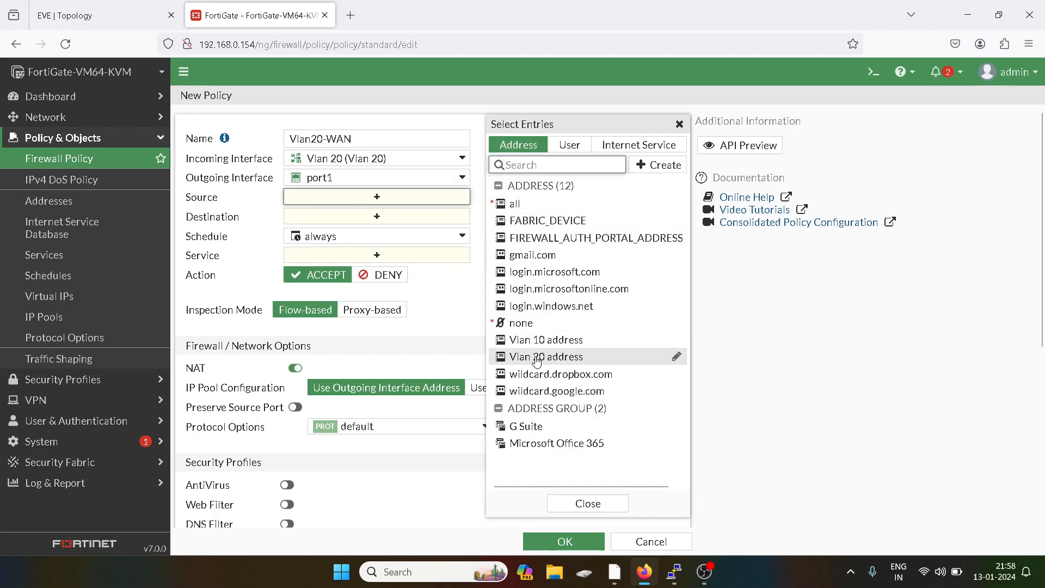
pyautogui.click(546, 357)
pyautogui.click(679, 124)
pyautogui.click(345, 238)
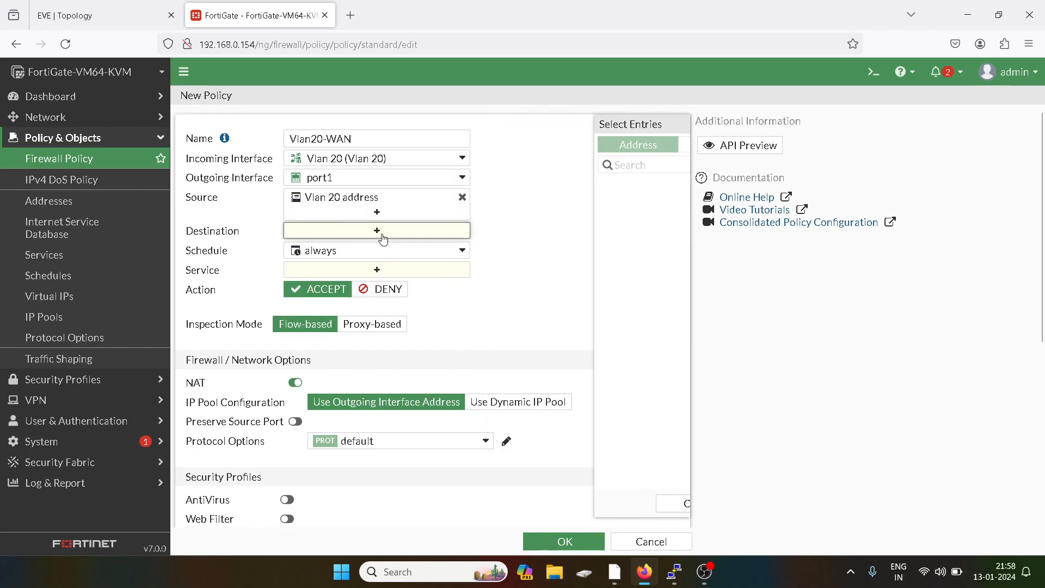
pyautogui.click(515, 206)
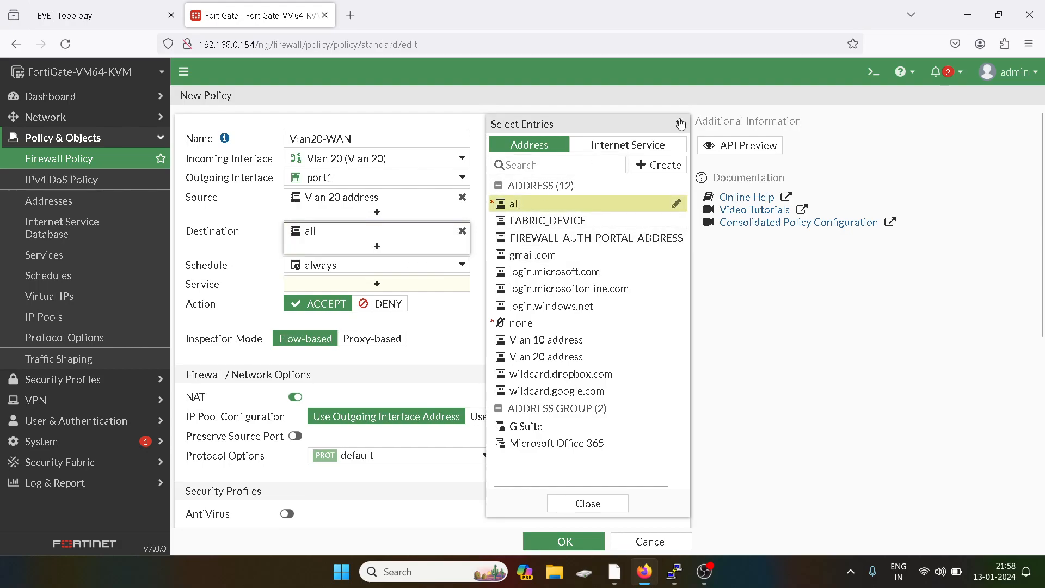
pyautogui.click(678, 124)
pyautogui.click(387, 282)
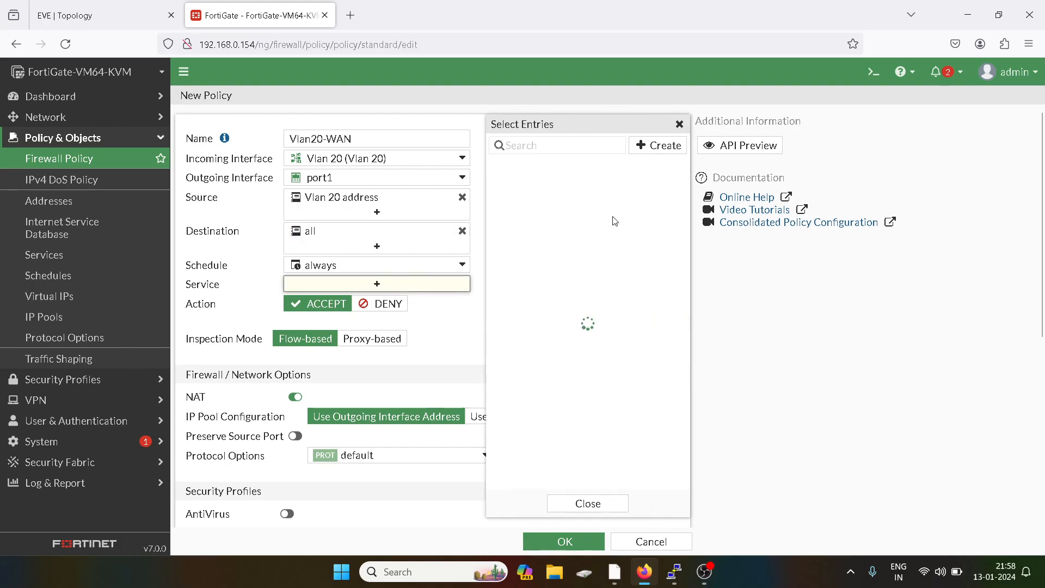
pyautogui.click(526, 199)
pyautogui.click(680, 125)
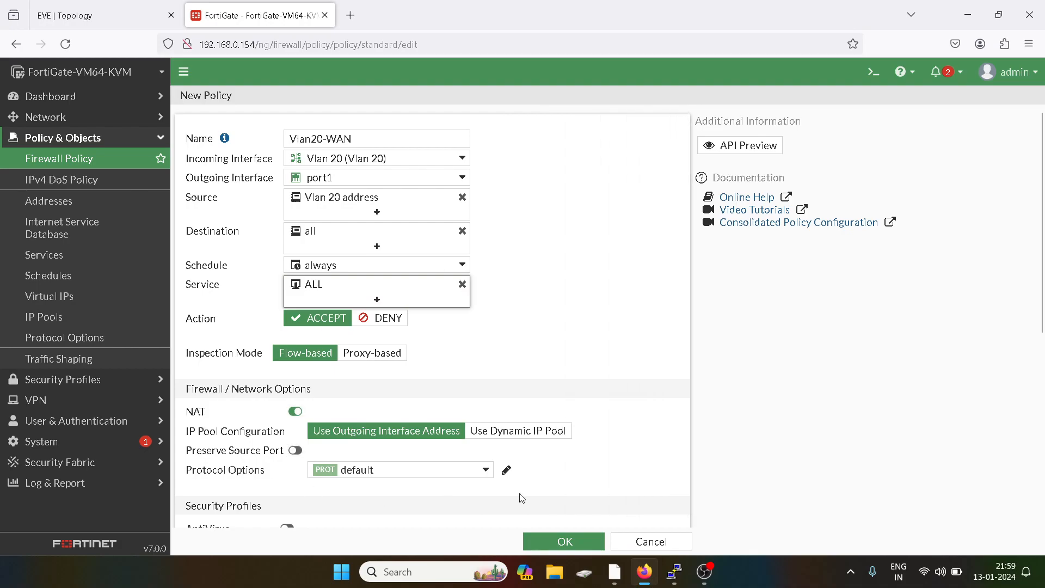
pyautogui.scroll(-5, 527, 478)
pyautogui.click(480, 409)
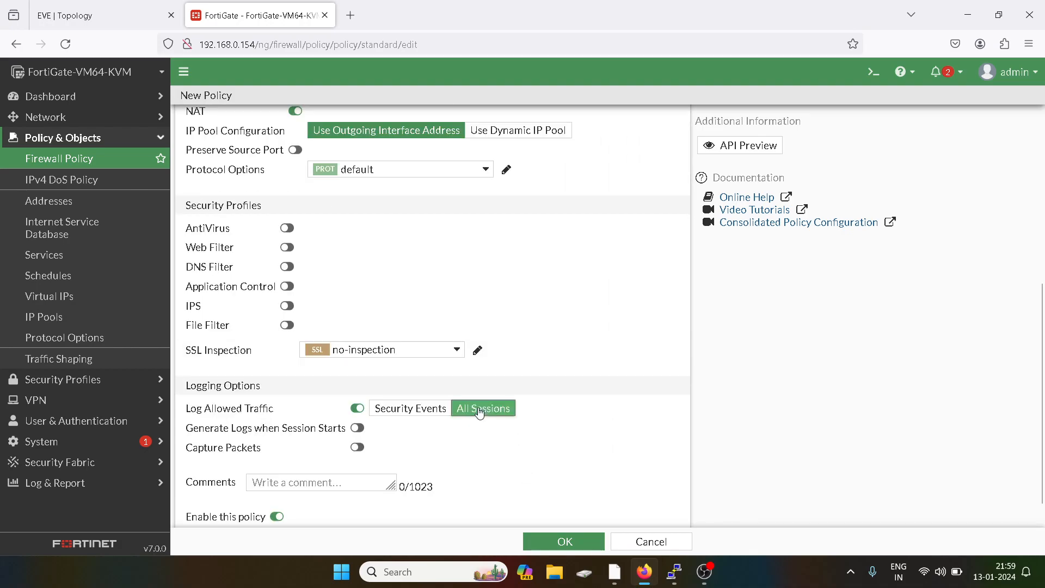
pyautogui.click(564, 540)
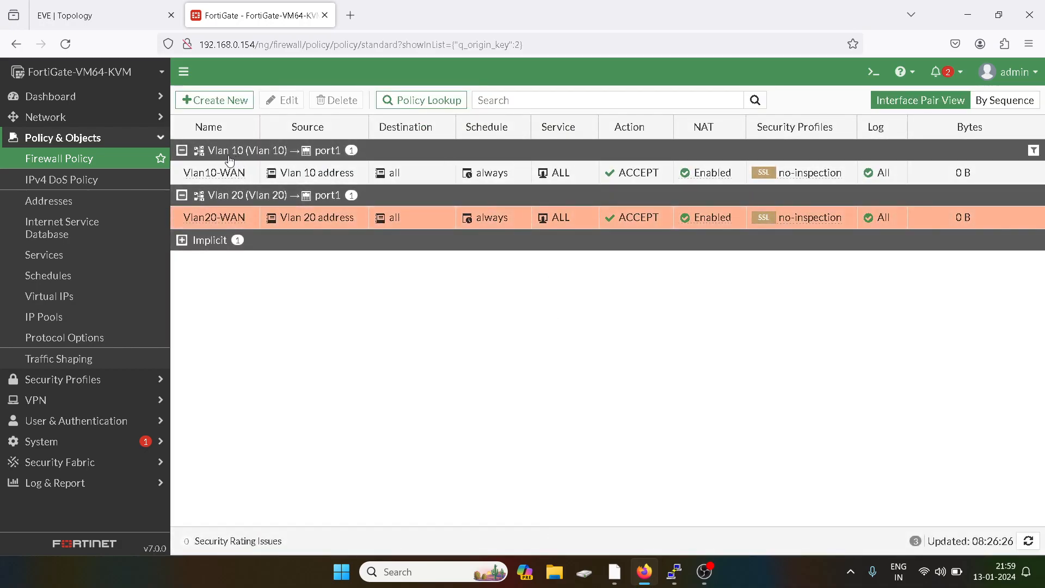
# - Start VPC3, VPC4, VPC5 and VPC6 in the EVE-NG topology and open VPC3's console
pyautogui.click(116, 6)
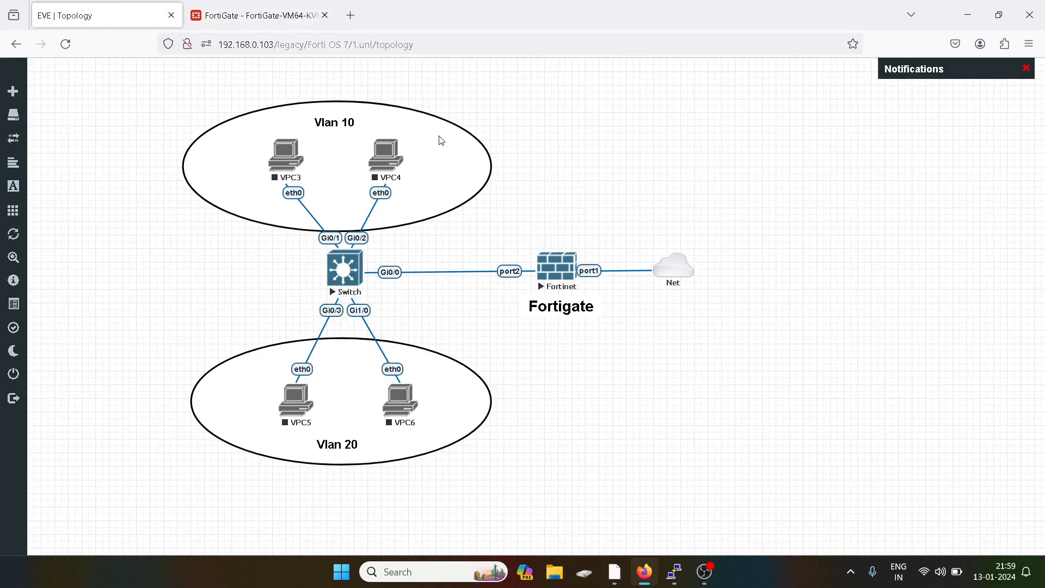
pyautogui.rightClick(287, 155)
pyautogui.click(331, 175)
pyautogui.rightClick(385, 155)
pyautogui.click(415, 175)
pyautogui.rightClick(300, 402)
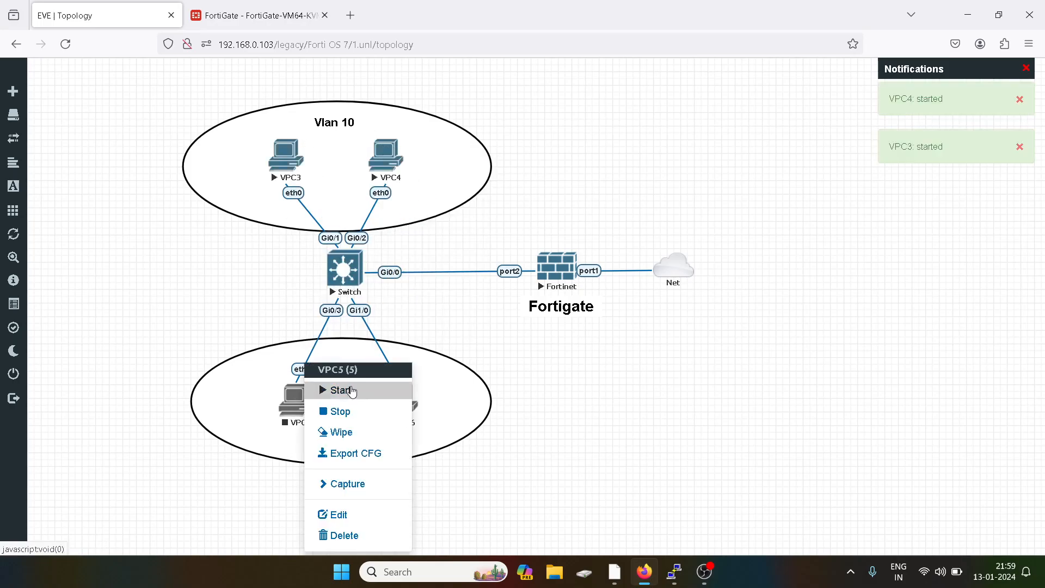
pyautogui.click(353, 391)
pyautogui.rightClick(401, 400)
pyautogui.click(430, 388)
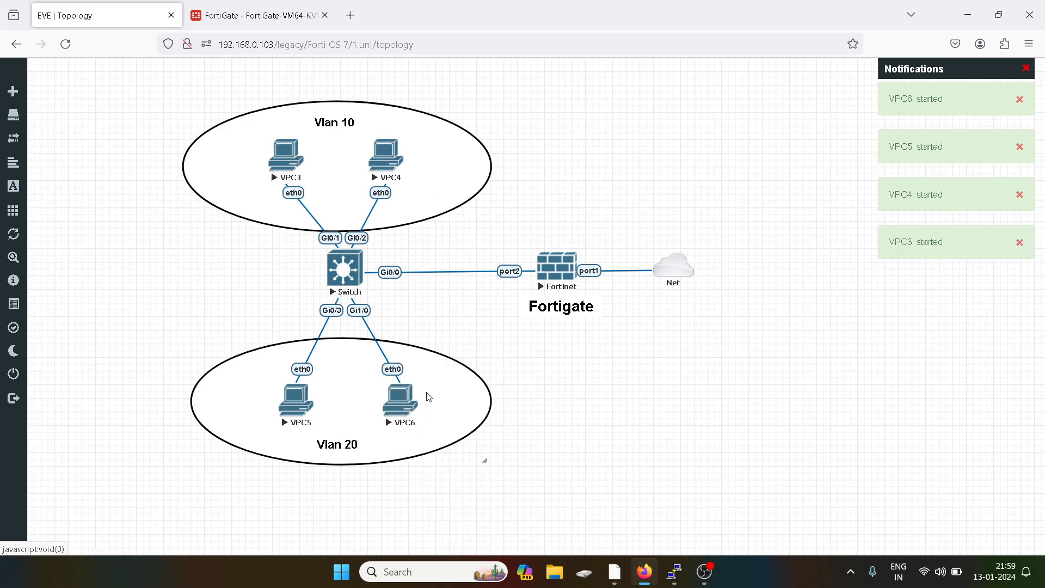
pyautogui.click(281, 159)
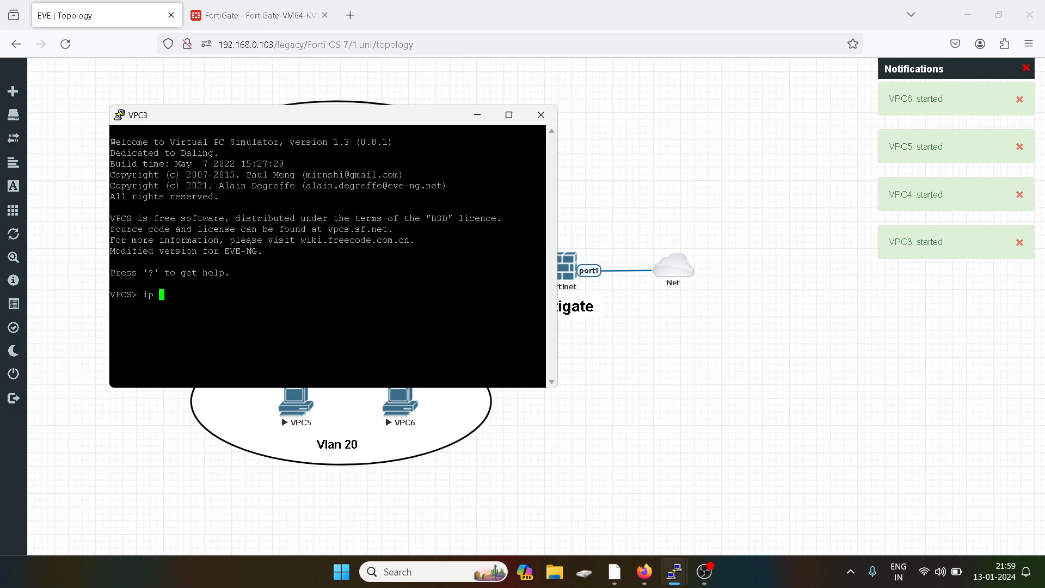
# - Get VPC3 a DHCP address (10.1.1.2/24) and ping its gateway 10.1.1.1
pyautogui.write('ip dhcp')
pyautogui.press('Return')
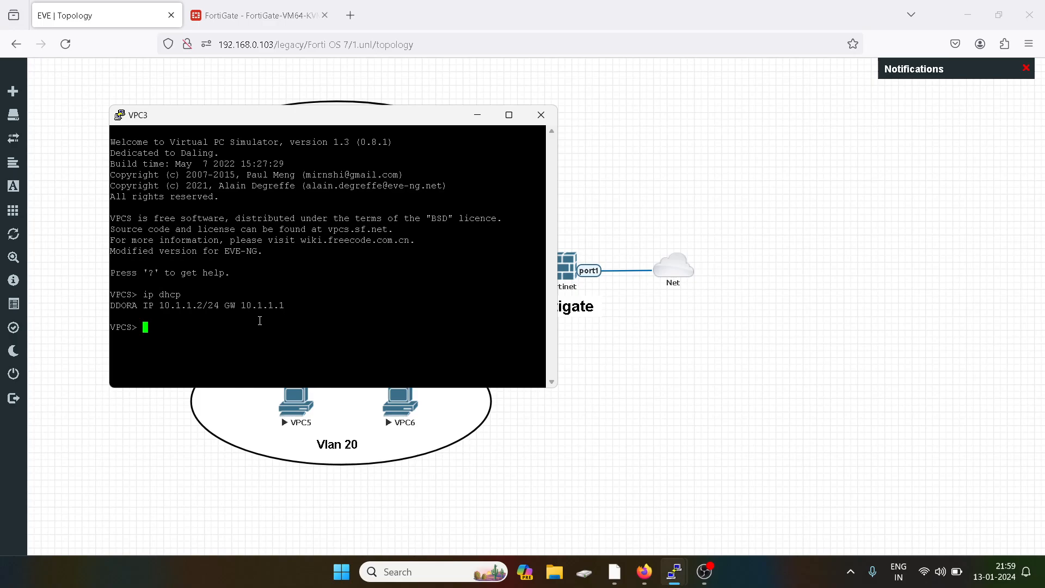
pyautogui.write('ng')
pyautogui.doubleClick(261, 302)
pyautogui.rightClick(402, 302)
pyautogui.press('Return')
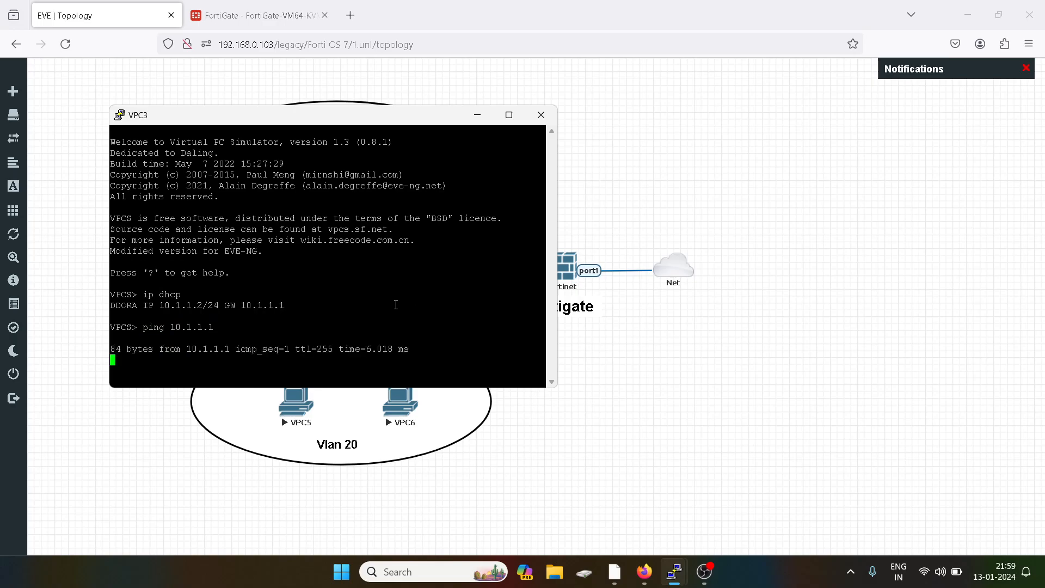
pyautogui.hotkey('ctrl', 'c')
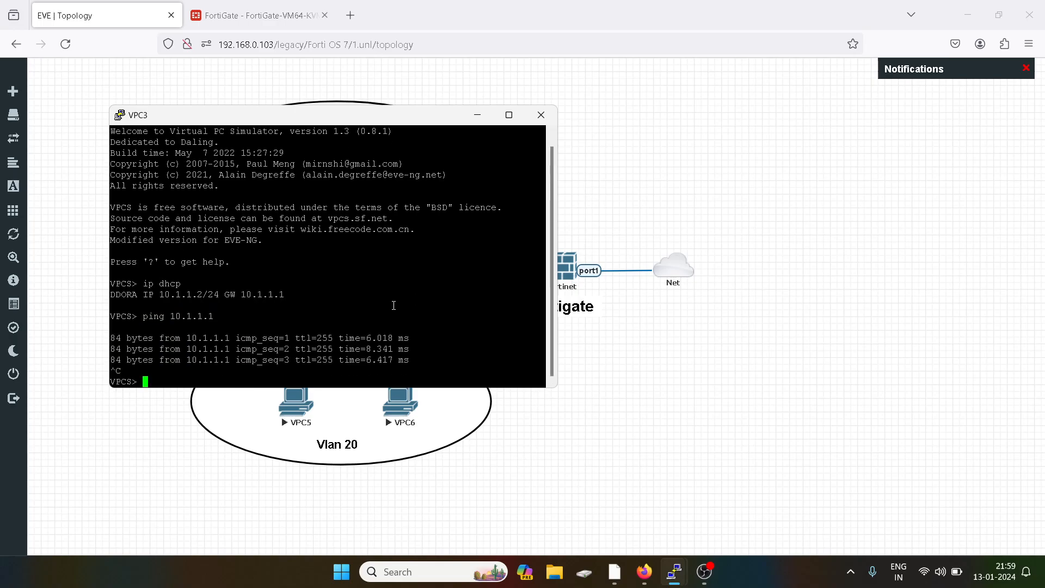
# - Ping 8.8.8.8 from VPC3 and return to the lab topology
pyautogui.write('ping 8.8.8.8')
pyautogui.press('Return')
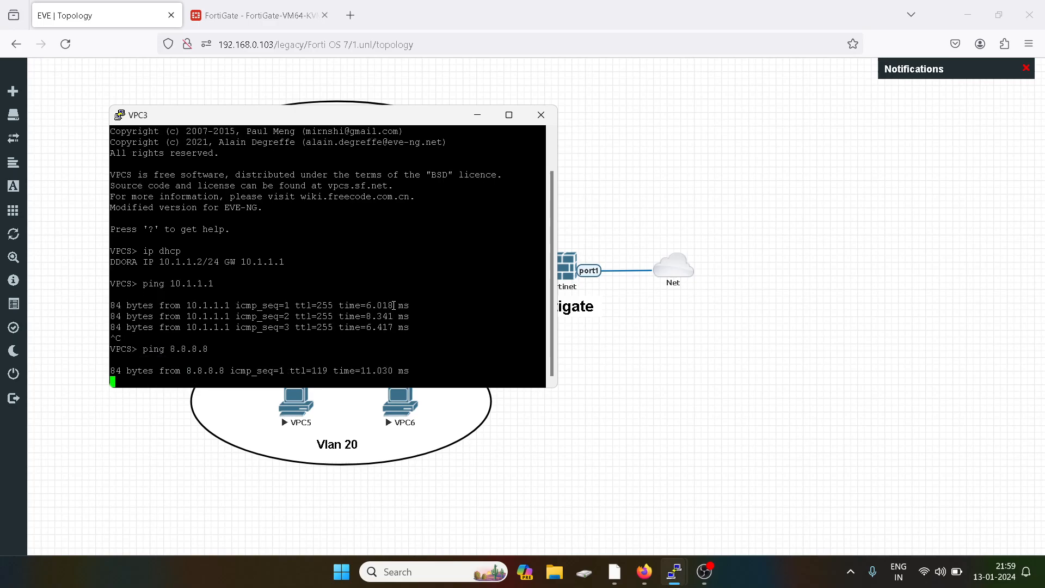
pyautogui.click(631, 348)
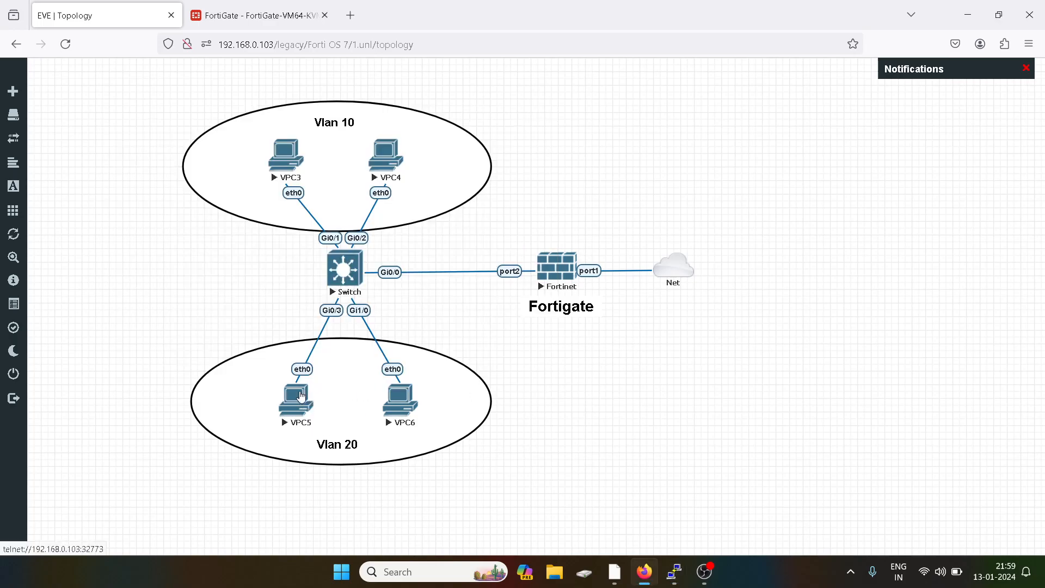
# - In VPC5's console, obtain 20.1.1.2/24 via DHCP and ping gateway 20.1.1.1
pyautogui.click(302, 396)
pyautogui.write('ip dhcp')
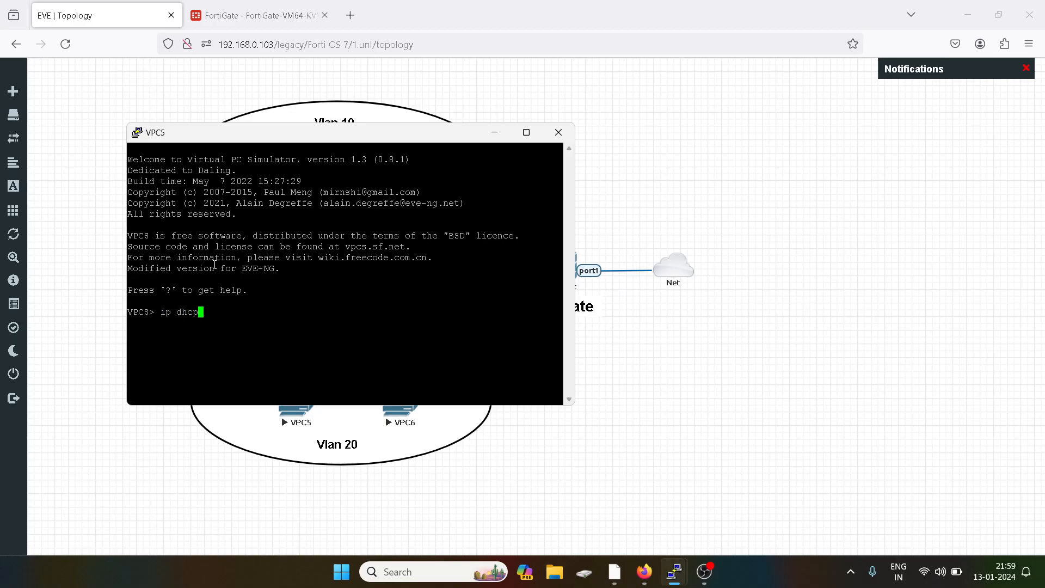
pyautogui.press('Return')
pyautogui.write('ping')
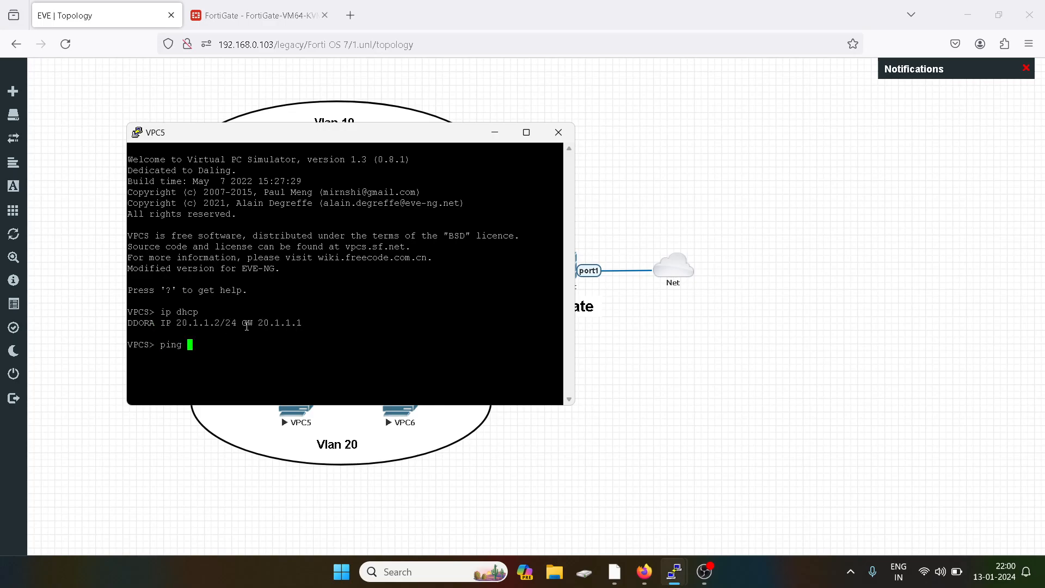
pyautogui.doubleClick(279, 322)
pyautogui.rightClick(360, 301)
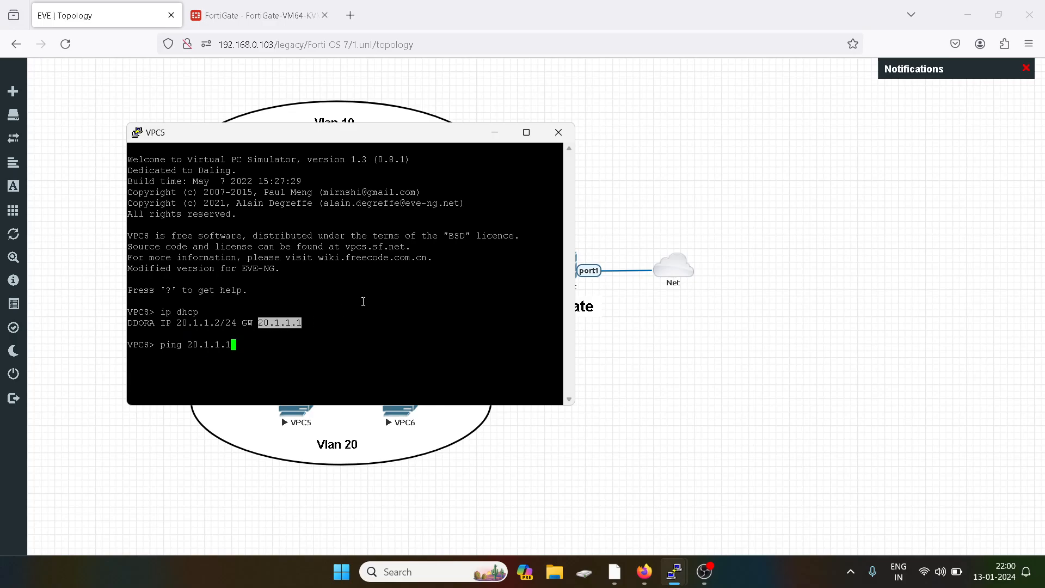
pyautogui.press('Return')
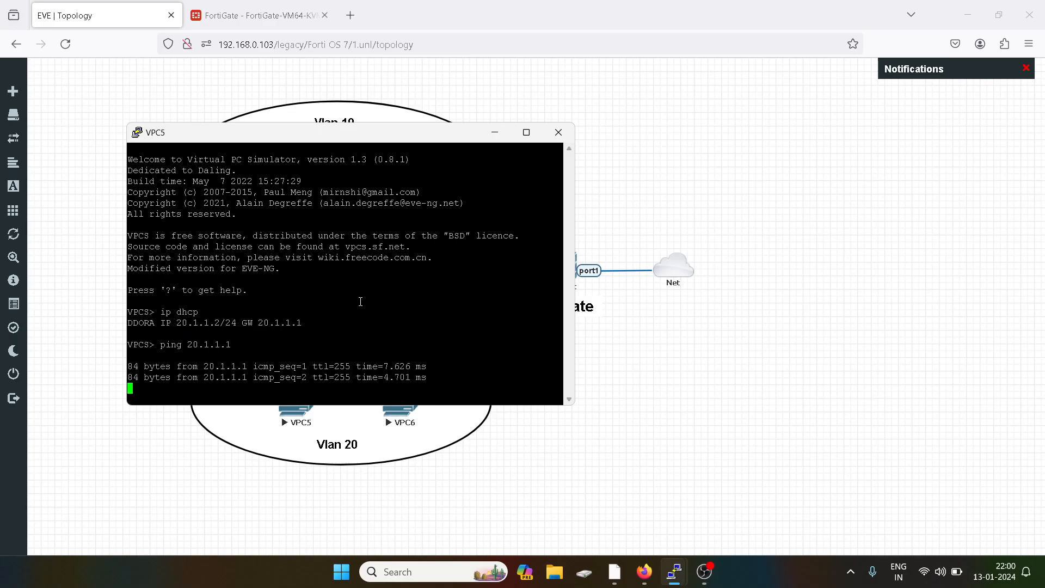
pyautogui.hotkey('ctrl', 'c')
# - Ping 8.8.8.8 from VPC5 and return to the lab topology
pyautogui.write('ping 8.8.8.8')
pyautogui.press('Return')
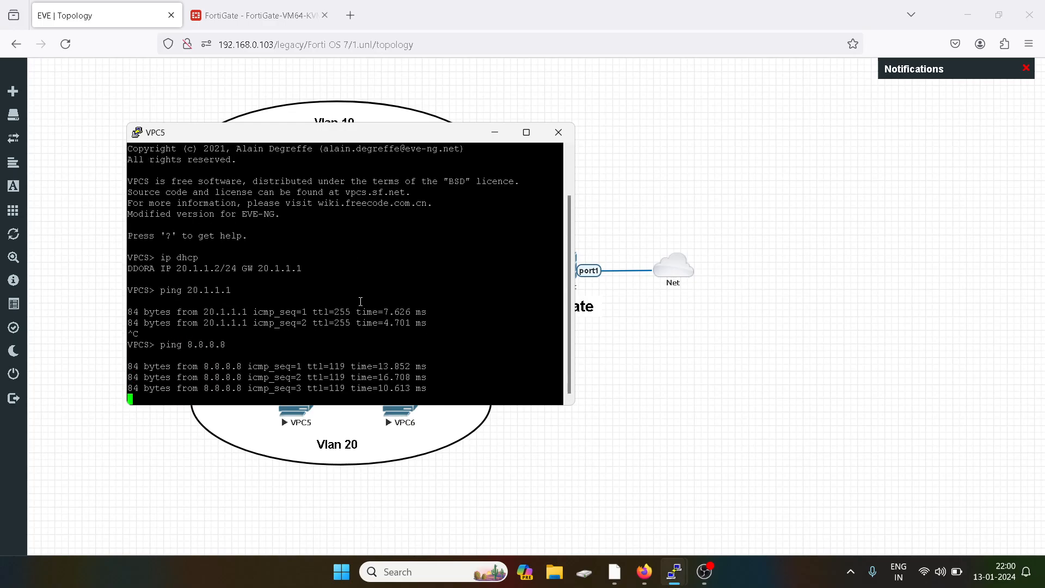
pyautogui.hotkey('ctrl', 'c')
pyautogui.click(724, 362)
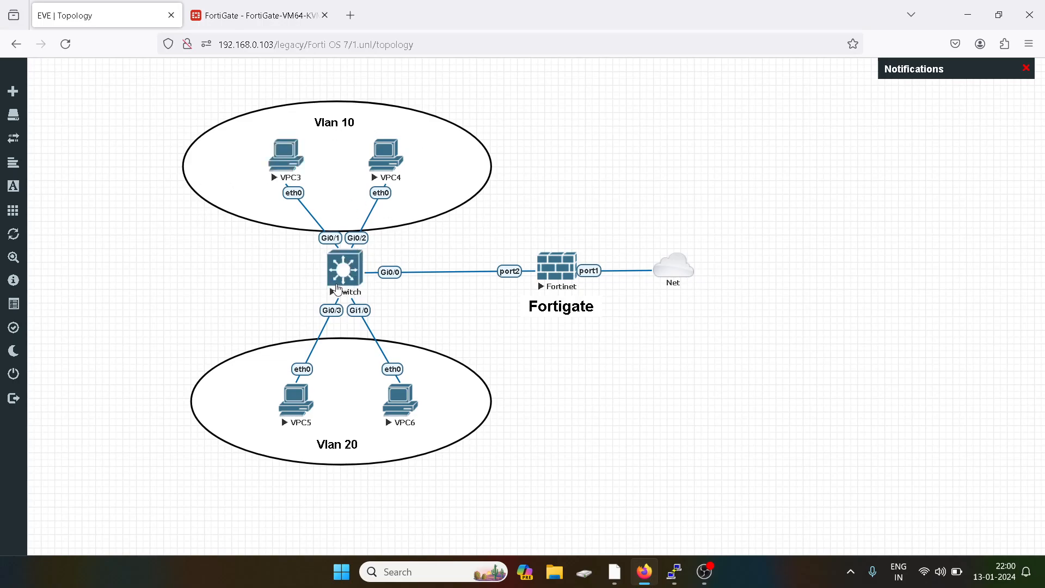
pyautogui.click(240, 18)
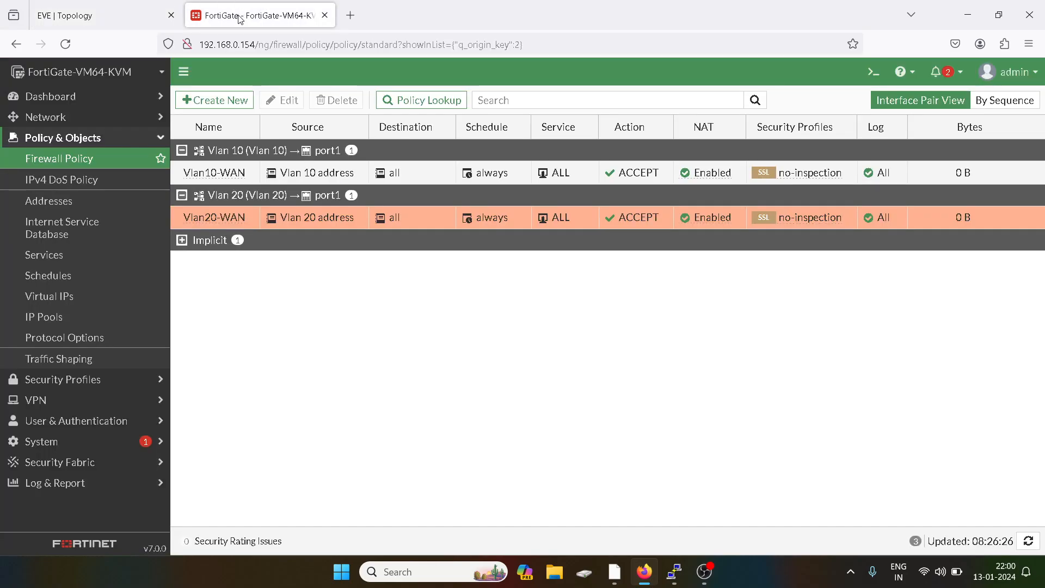
pyautogui.click(86, 23)
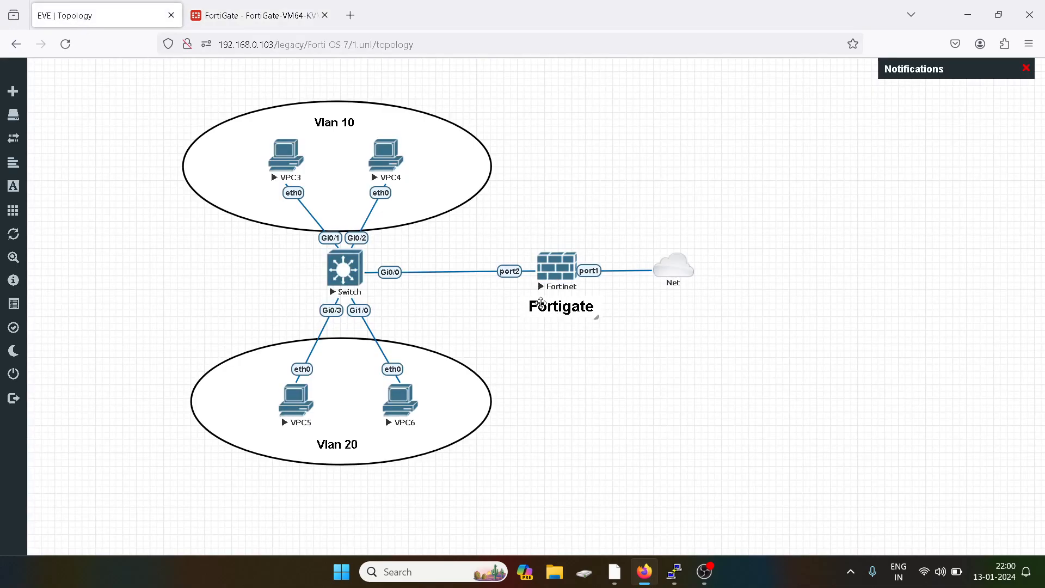
pyautogui.click(252, 22)
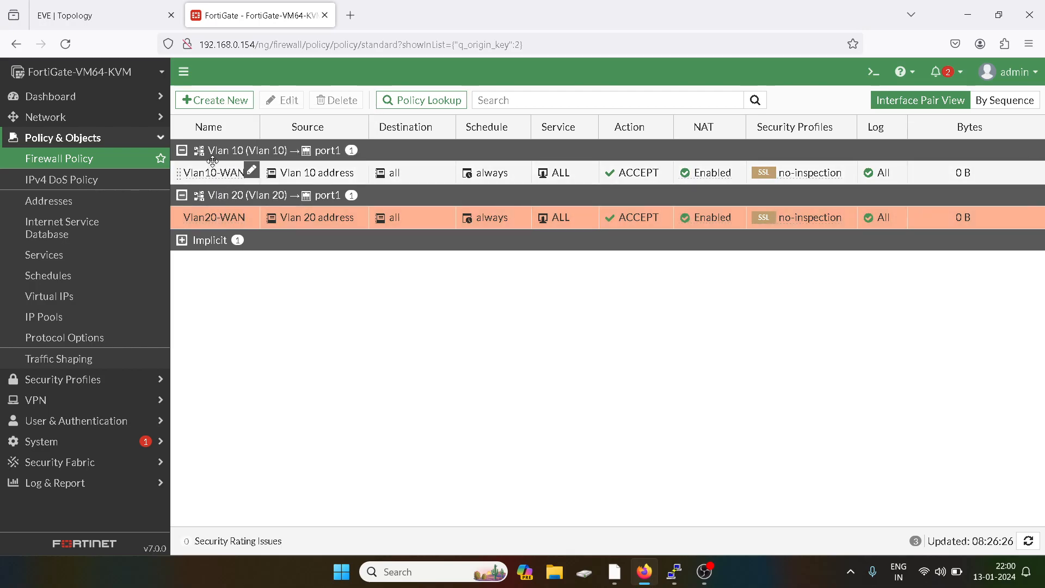
pyautogui.click(100, 5)
pyautogui.moveTo(679, 571)
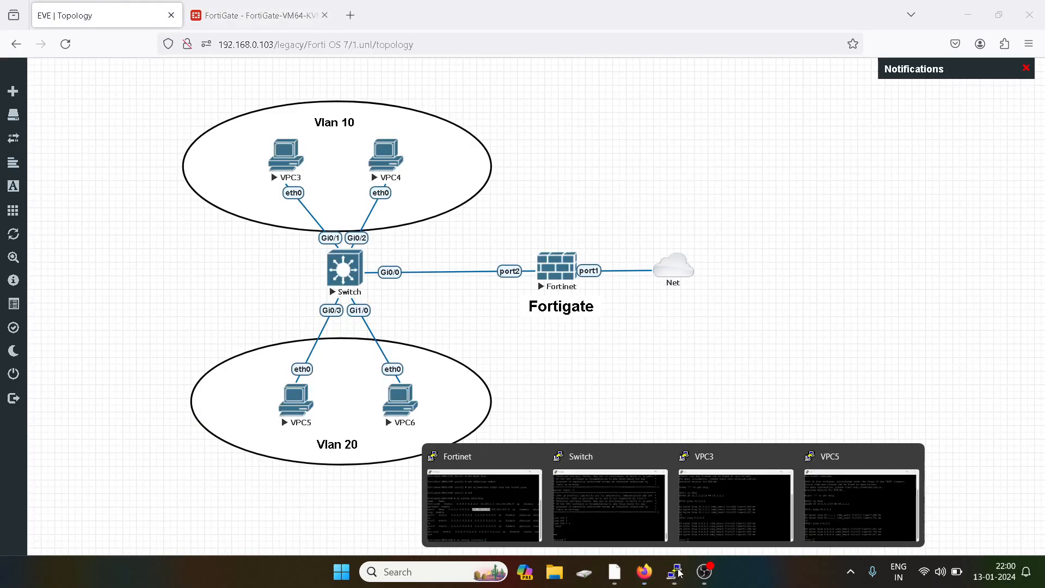
# - Edit VPC3's last ping to target 20.1.1.1 and confirm it times out
pyautogui.click(713, 498)
pyautogui.press('Up')
pyautogui.press('Up')
pyautogui.press('Left')
pyautogui.press('Left')
pyautogui.press('Left')
pyautogui.press('Left')
pyautogui.press('Left')
pyautogui.press('Left')
pyautogui.press('Left')
pyautogui.press('BackSpace')
pyautogui.write('2')
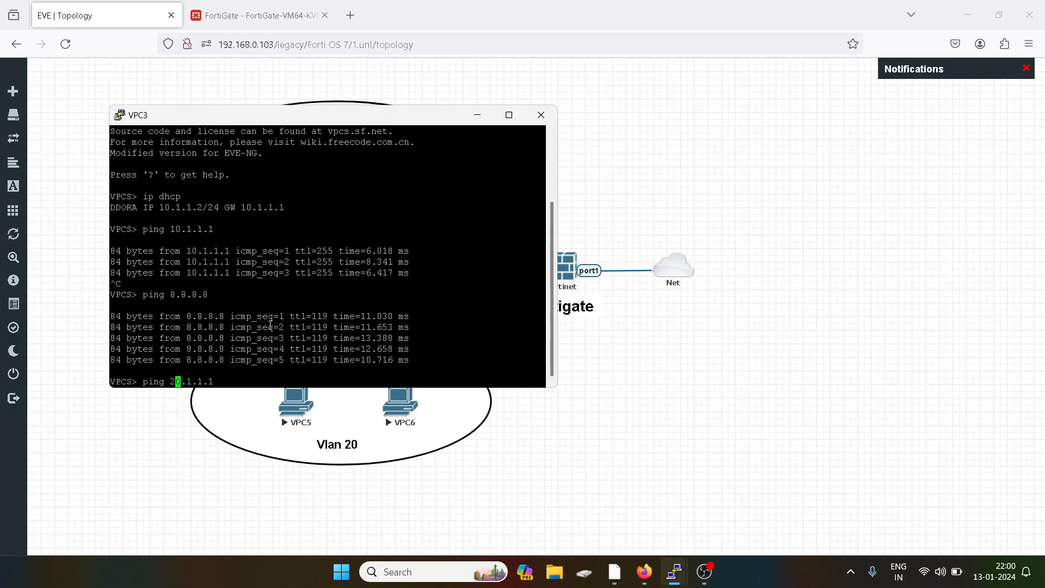
pyautogui.press('Return')
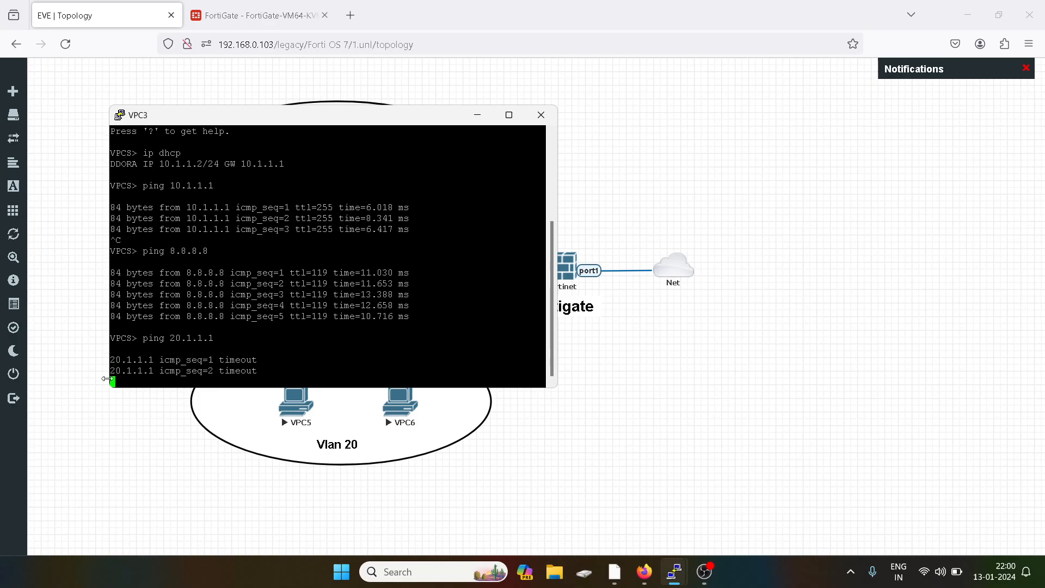
# - Start a new firewall policy in FortiGate and begin entering its name
pyautogui.click(727, 356)
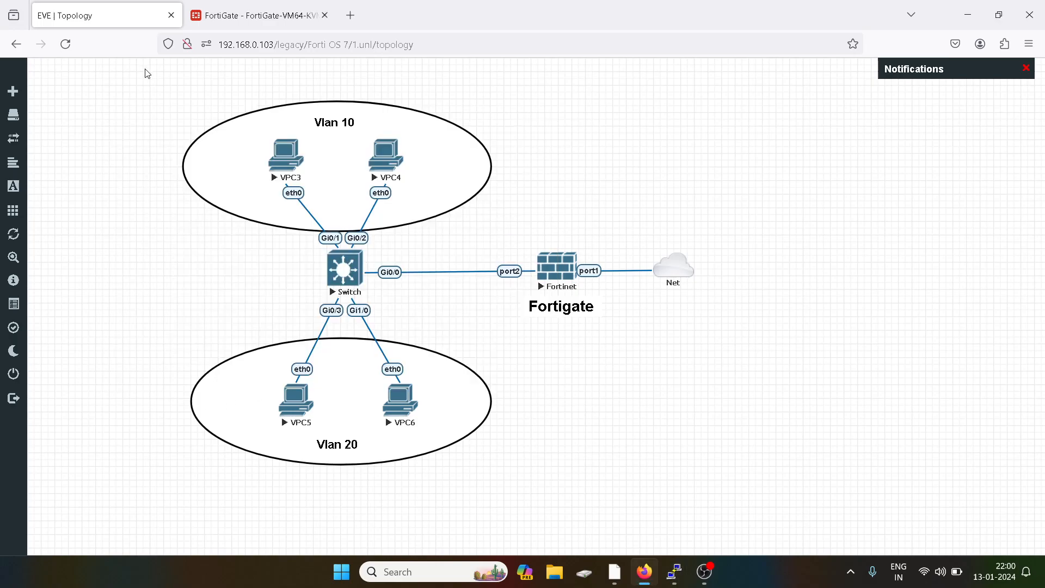
pyautogui.click(240, 16)
pyautogui.click(224, 102)
pyautogui.click(310, 143)
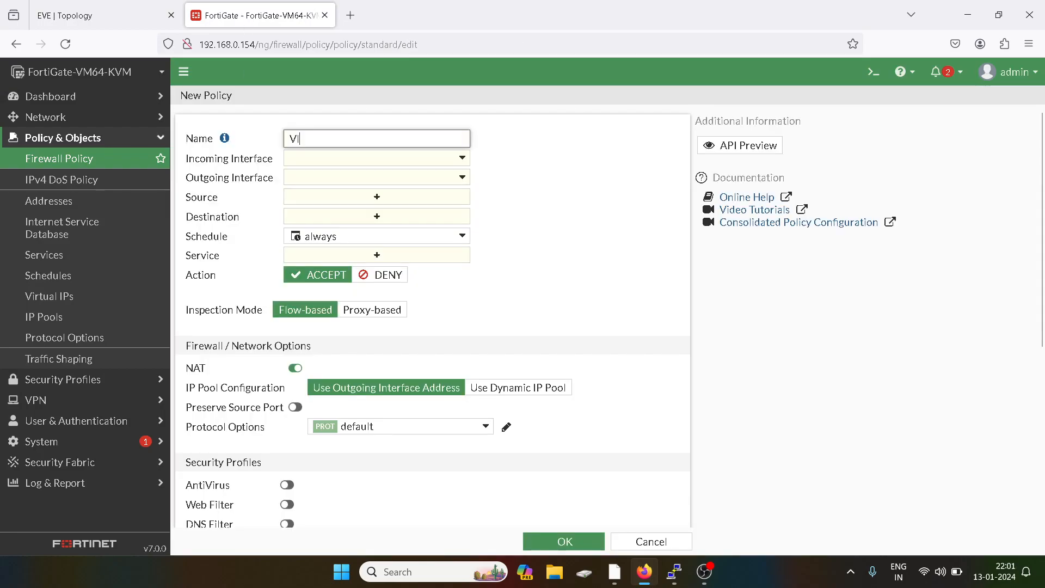
# - Name the policy Vlan10-20, from Vlan 10 to Vlan 20, with Vlan 10 address to Vlan 20 address
pyautogui.write('Vlan10-20')
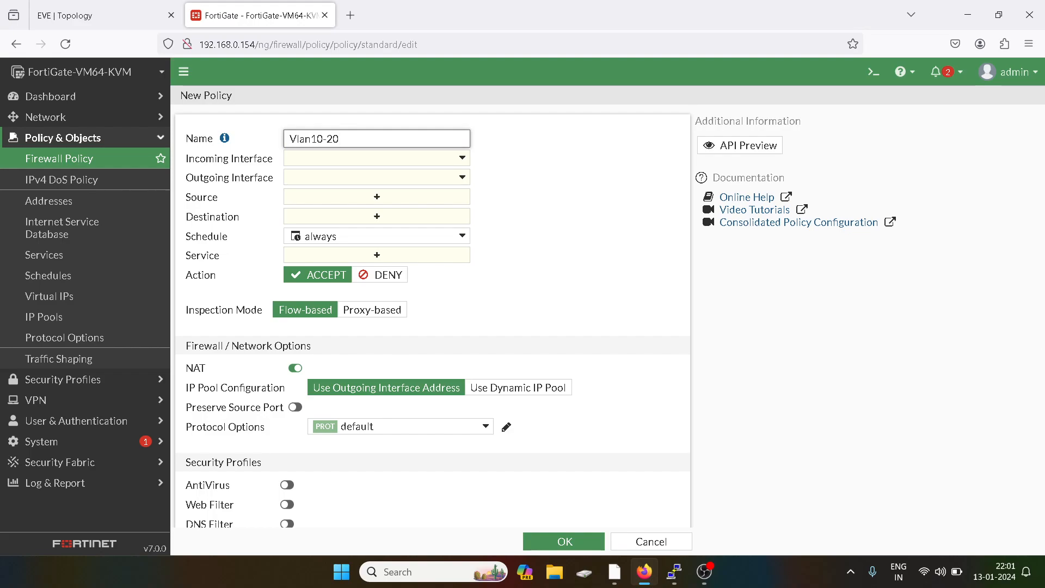
pyautogui.click(318, 158)
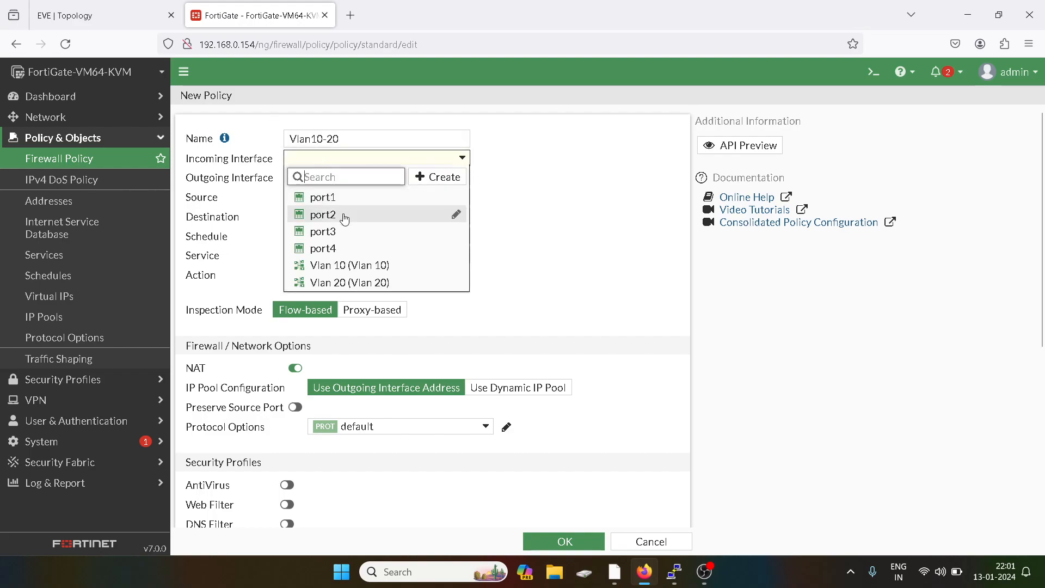
pyautogui.click(343, 266)
pyautogui.click(350, 177)
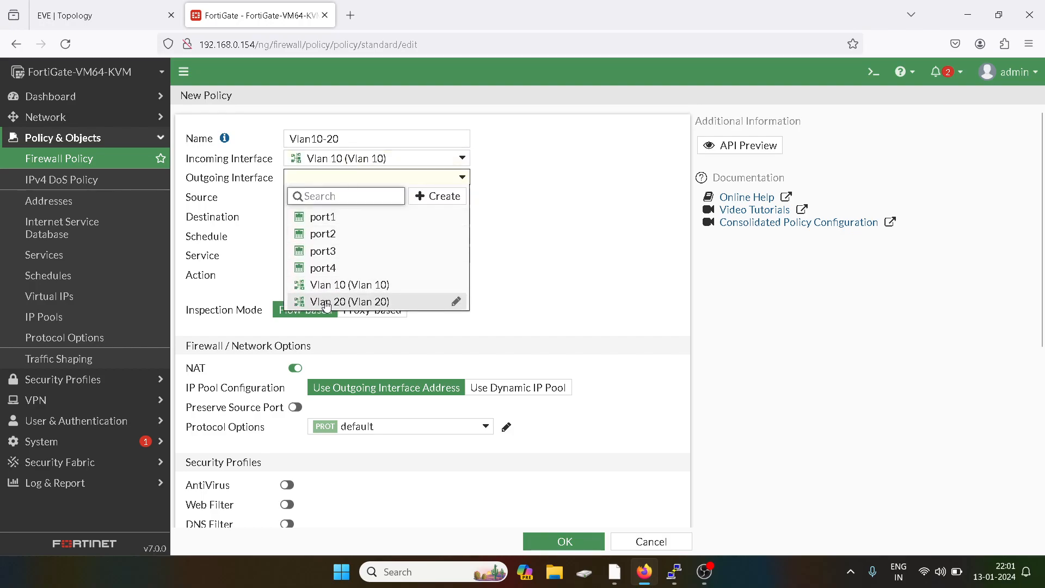
pyautogui.click(326, 302)
pyautogui.click(376, 197)
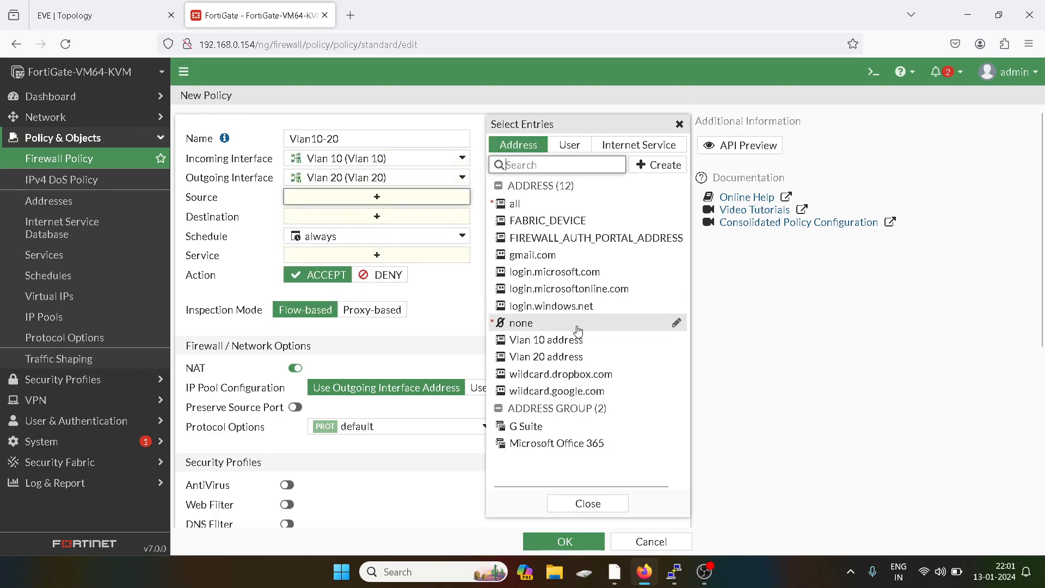
pyautogui.click(577, 339)
pyautogui.click(678, 125)
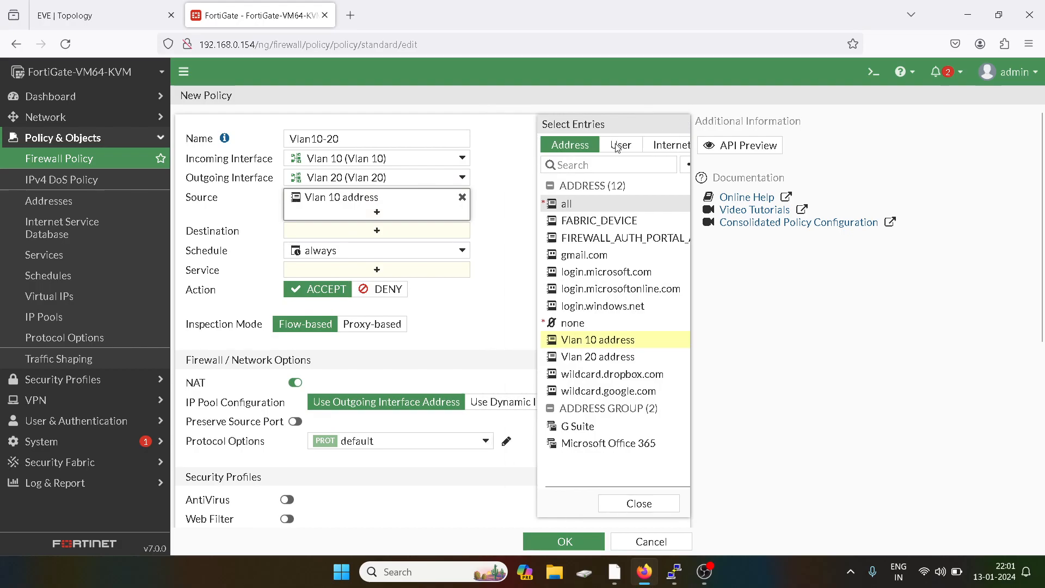
pyautogui.click(404, 231)
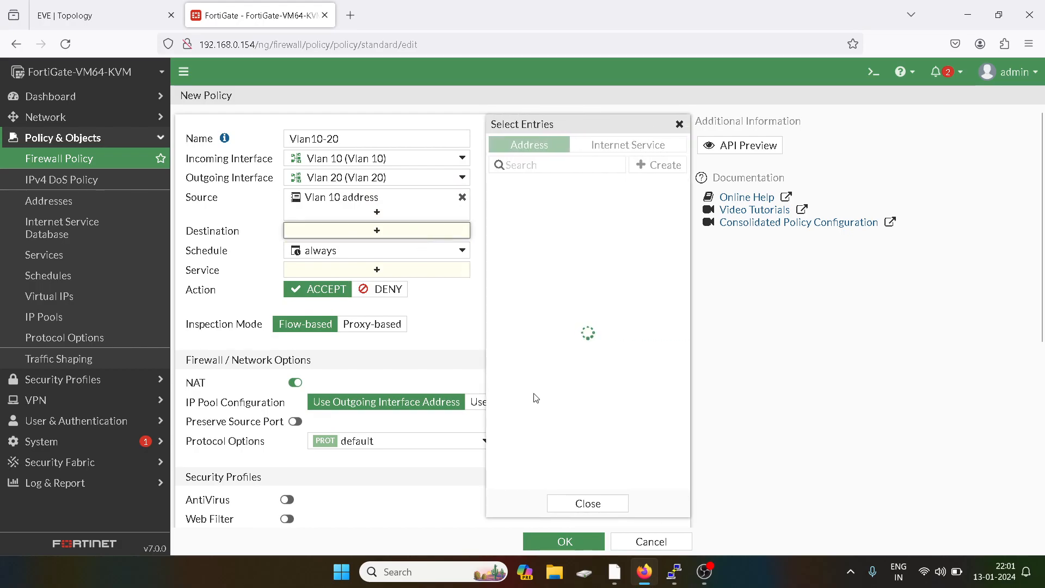
pyautogui.click(537, 355)
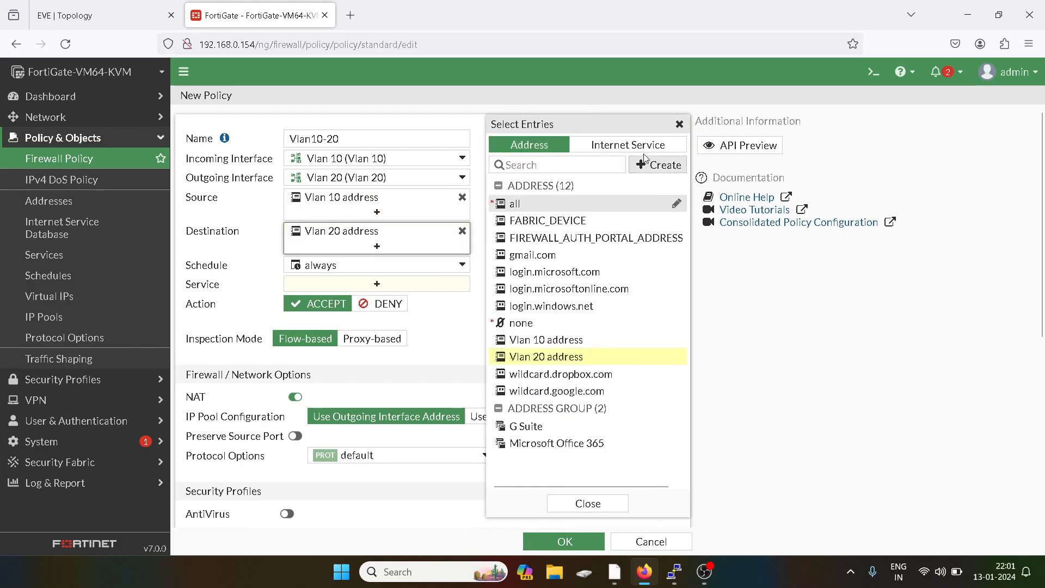
pyautogui.click(678, 125)
# - Allow ALL services, turn NAT off, log all sessions, and save the policy
pyautogui.click(380, 284)
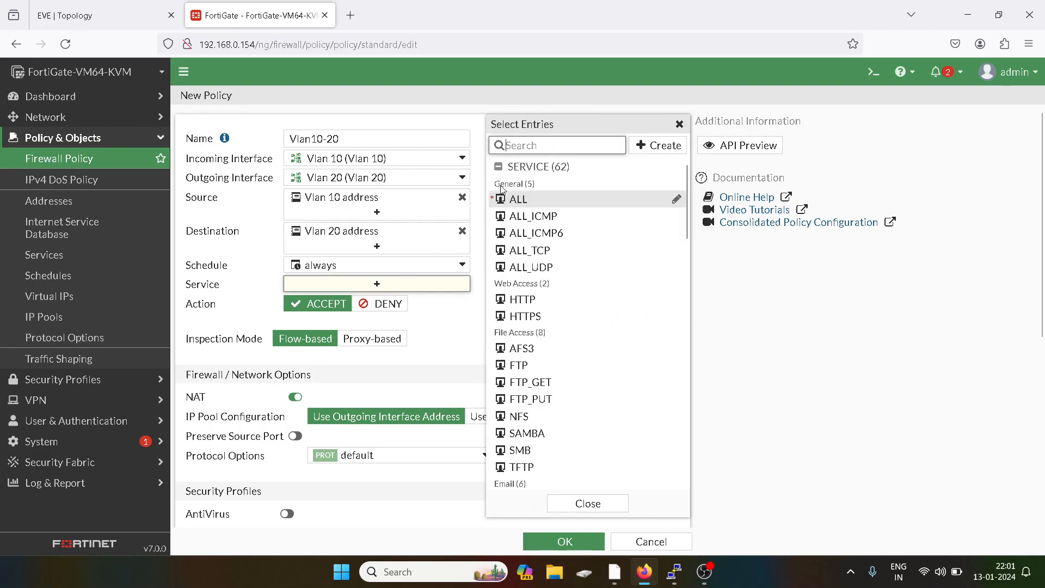
pyautogui.click(515, 200)
pyautogui.click(679, 124)
pyautogui.click(295, 411)
pyautogui.scroll(-5, 356, 374)
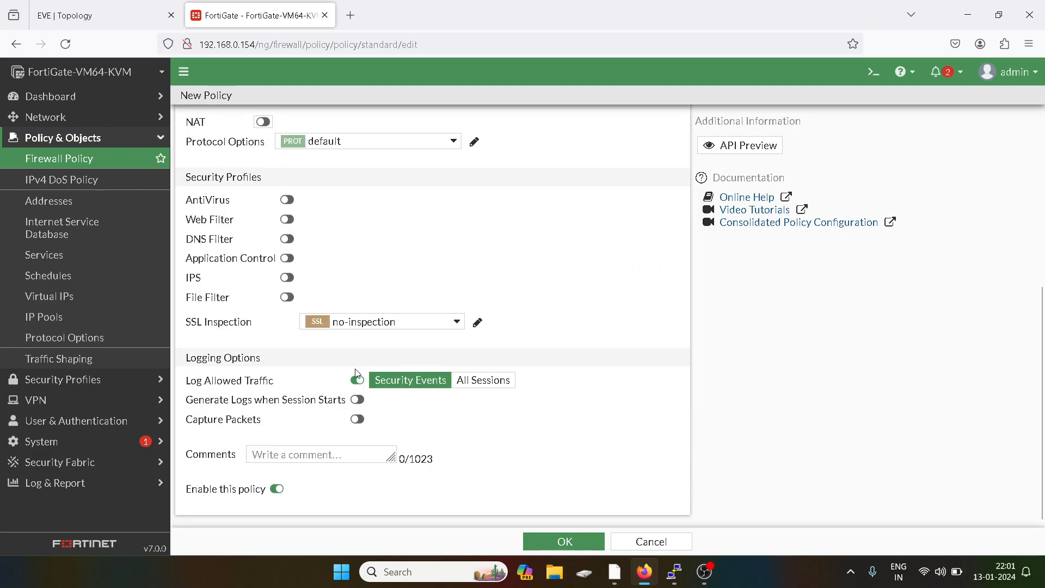
pyautogui.click(468, 378)
pyautogui.click(564, 541)
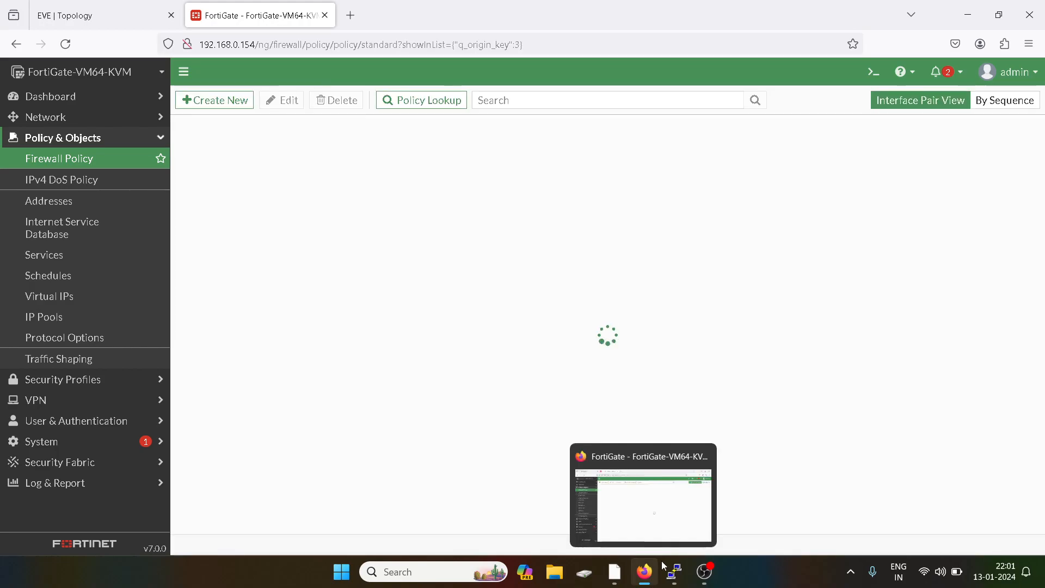
# - Rerun VPC3's ping to 20.1.1.1, which now gets replies
pyautogui.moveTo(674, 570)
pyautogui.click(680, 504)
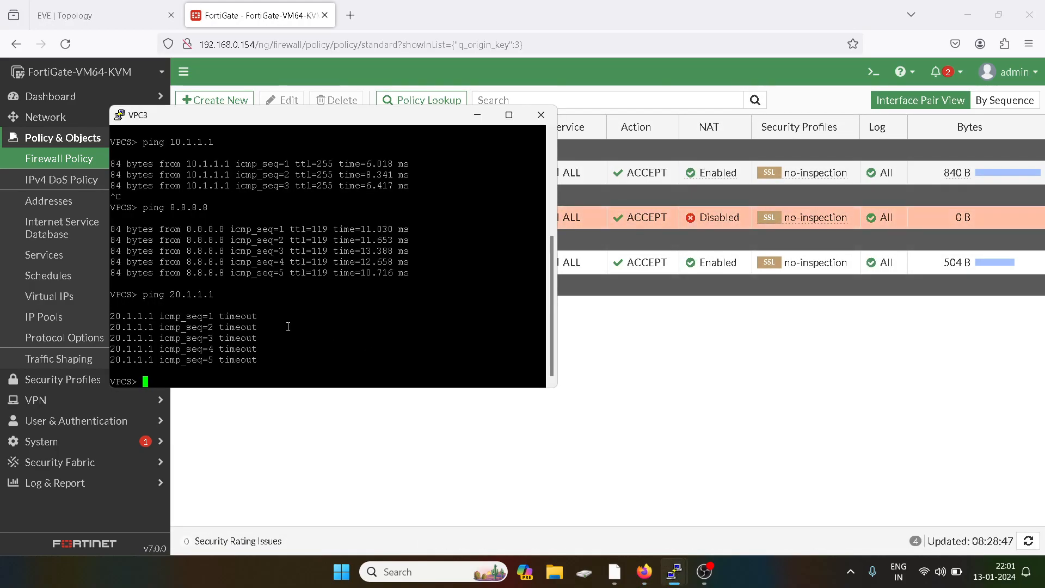
pyautogui.press('Up')
pyautogui.press('Return')
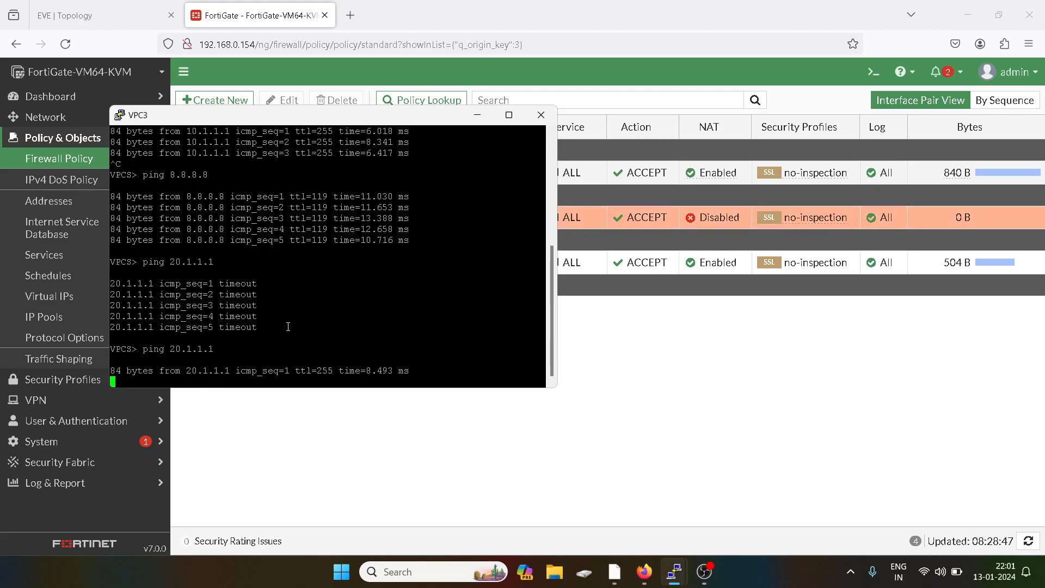
pyautogui.hotkey('ctrl', 'c')
# - Ping 20.1.1.2 from VPC3 successfully, then return to the FortiGate policy list
pyautogui.press('Up')
pyautogui.press('BackSpace')
pyautogui.write('20.1.1.2')
pyautogui.press('Return')
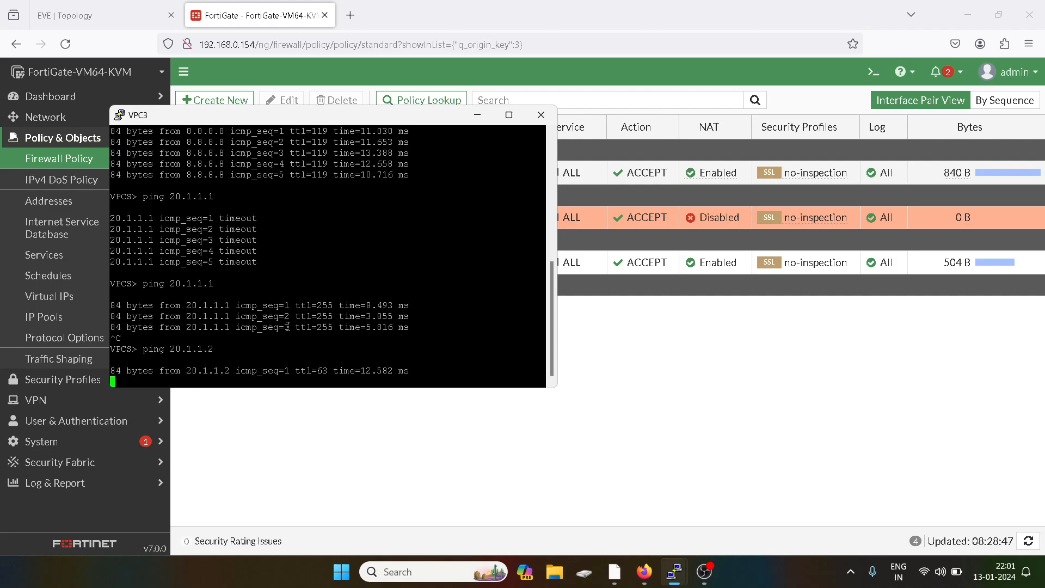
pyautogui.click(605, 344)
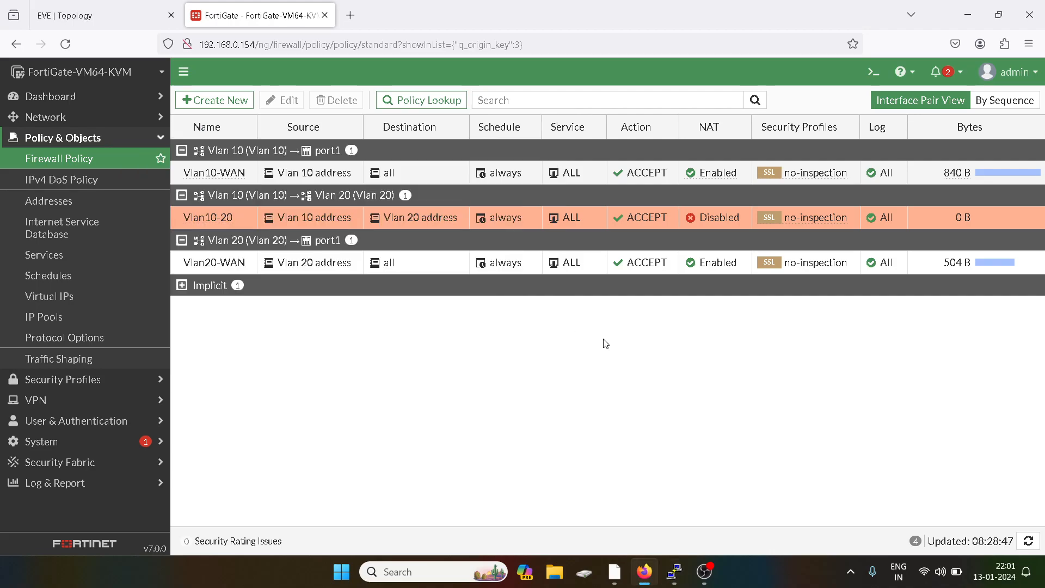
# - Ping 10.1.1.1 from VPC5, see it time out, and minimize the console
pyautogui.moveTo(675, 572)
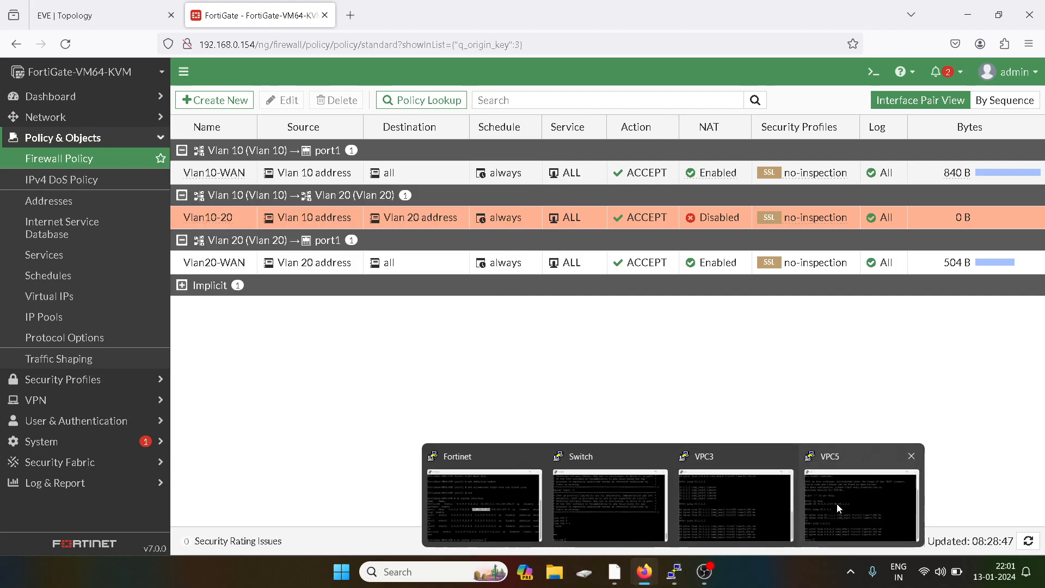
pyautogui.click(835, 504)
pyautogui.write('pi')
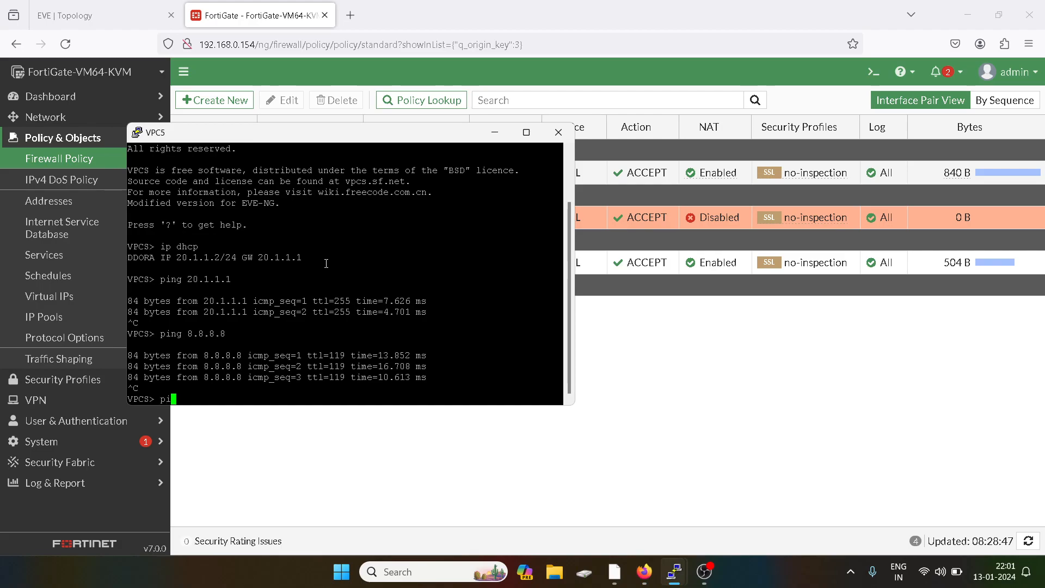
pyautogui.write('ng 10.1.1.1')
pyautogui.press('Return')
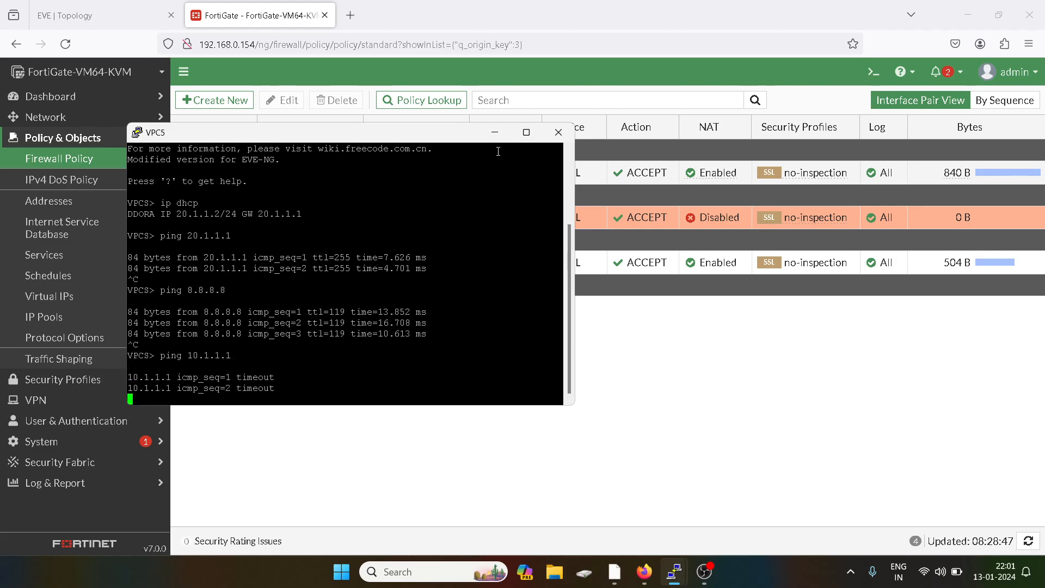
pyautogui.click(495, 132)
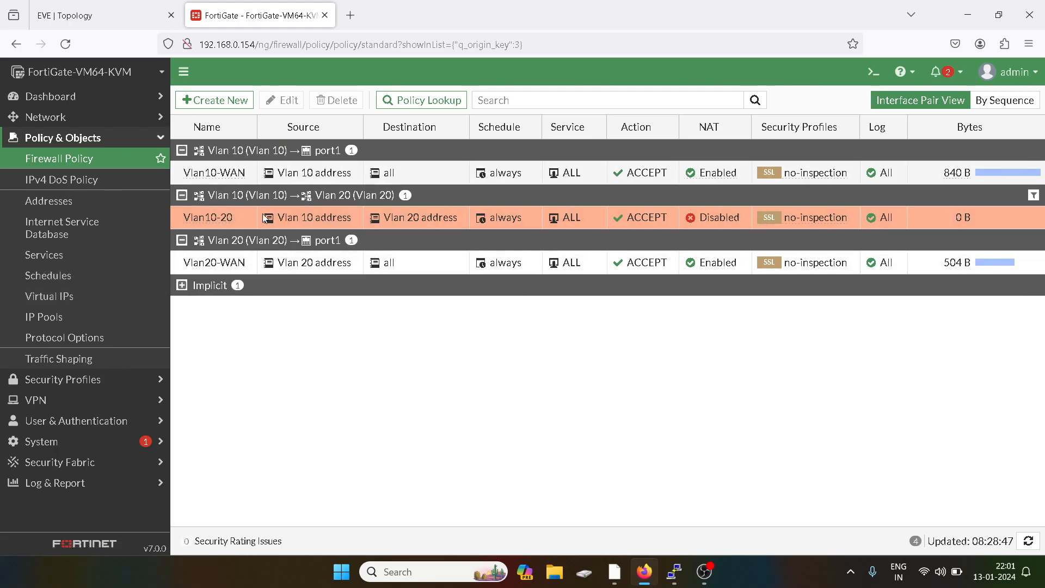
# - Clone Vlan10-20 in reverse and rename the copy Vlan20-10
pyautogui.rightClick(203, 220)
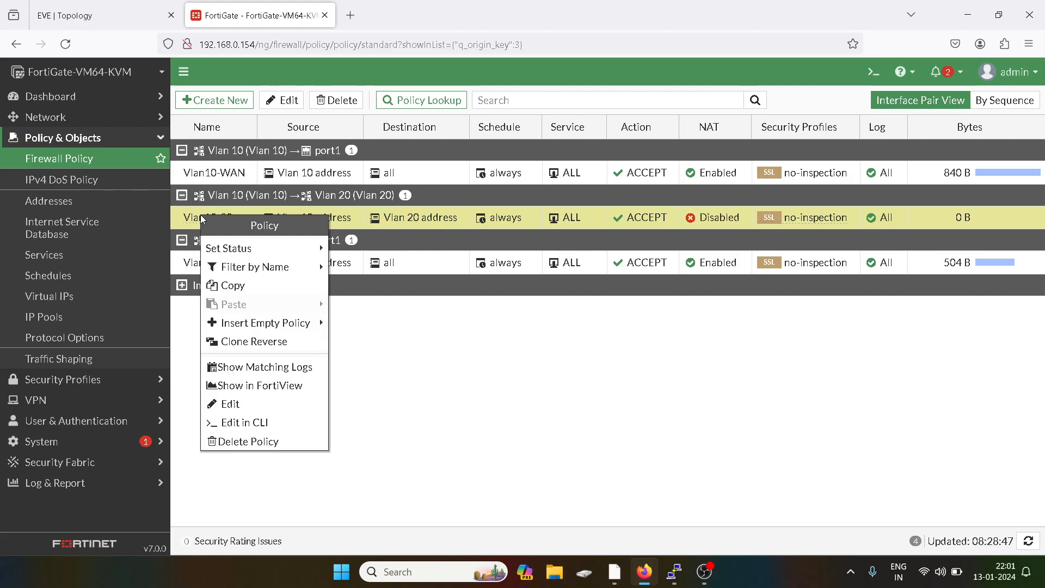
pyautogui.click(254, 342)
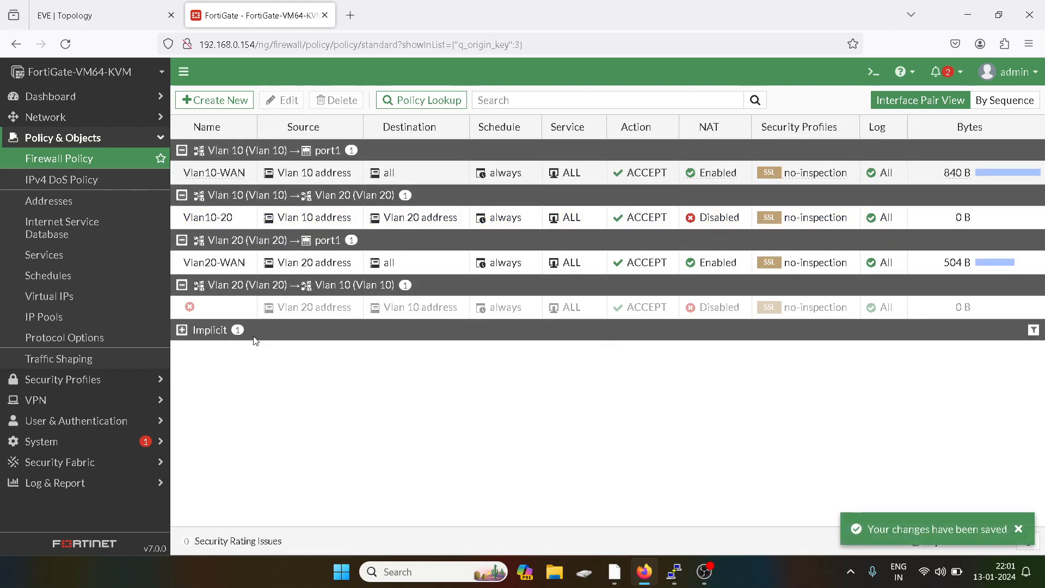
pyautogui.doubleClick(214, 306)
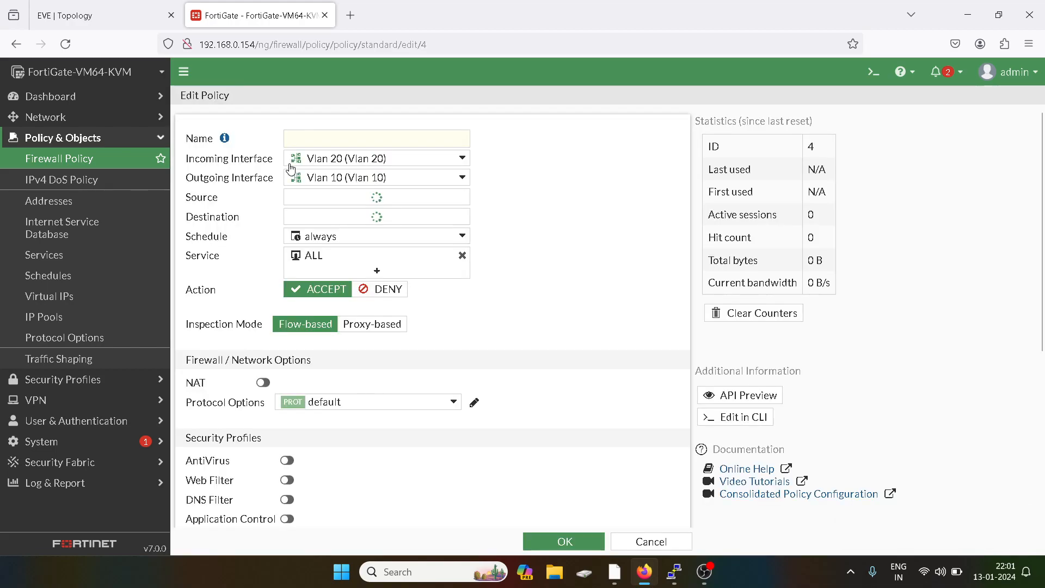
pyautogui.click(318, 142)
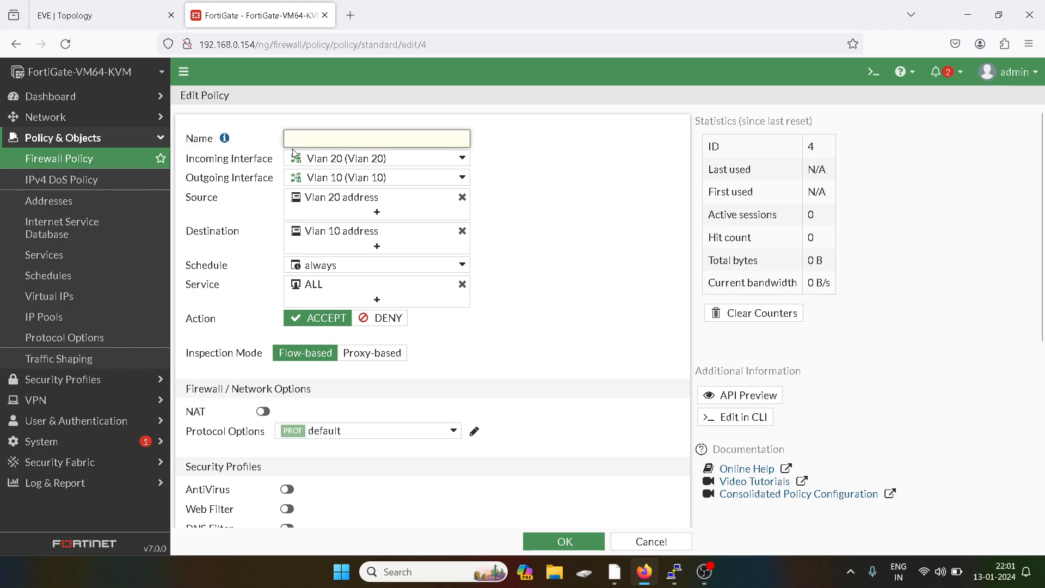
pyautogui.write('Vlan20')
pyautogui.write('-140')
pyautogui.press('BackSpace')
pyautogui.press('BackSpace')
pyautogui.write('0')
# - Clear the copied comment, enable the Vlan20-10 policy, and save it
pyautogui.scroll(-1, 328, 377)
pyautogui.scroll(1, 328, 377)
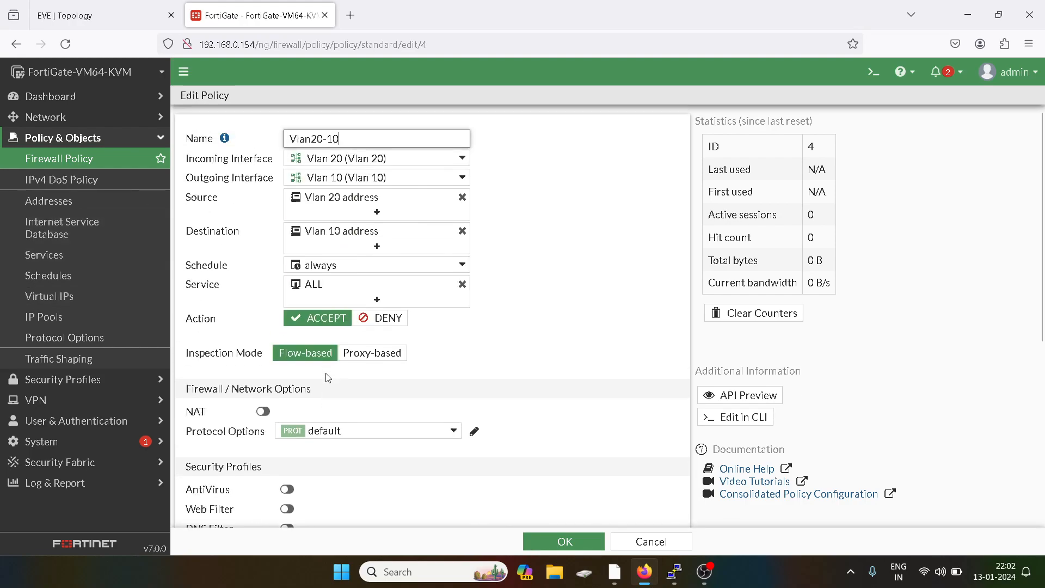
pyautogui.scroll(-1, 492, 370)
pyautogui.scroll(-5, 497, 362)
pyautogui.scroll(-2, 566, 506)
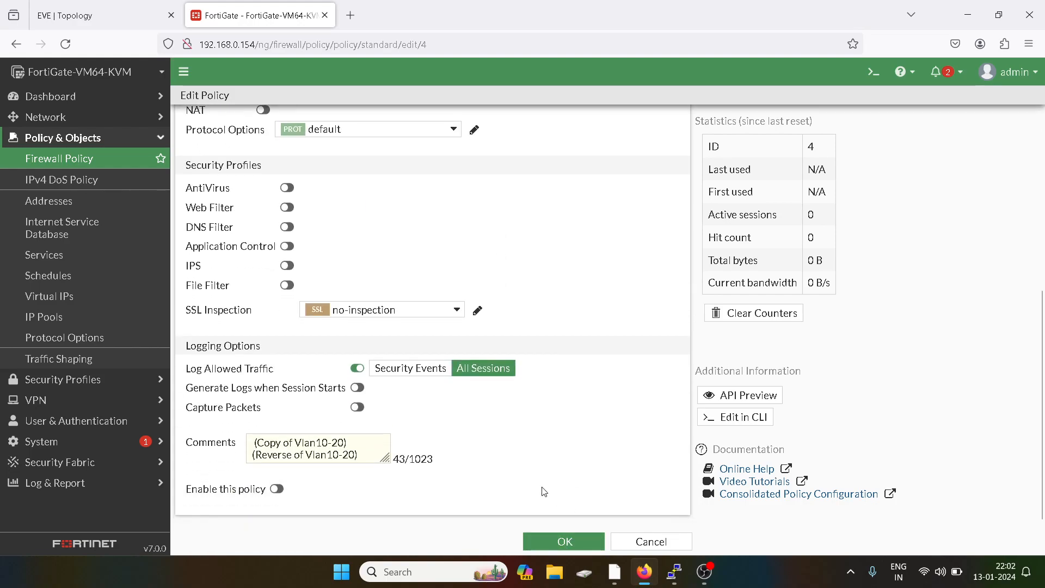
pyautogui.moveTo(373, 453); pyautogui.dragTo(248, 441)
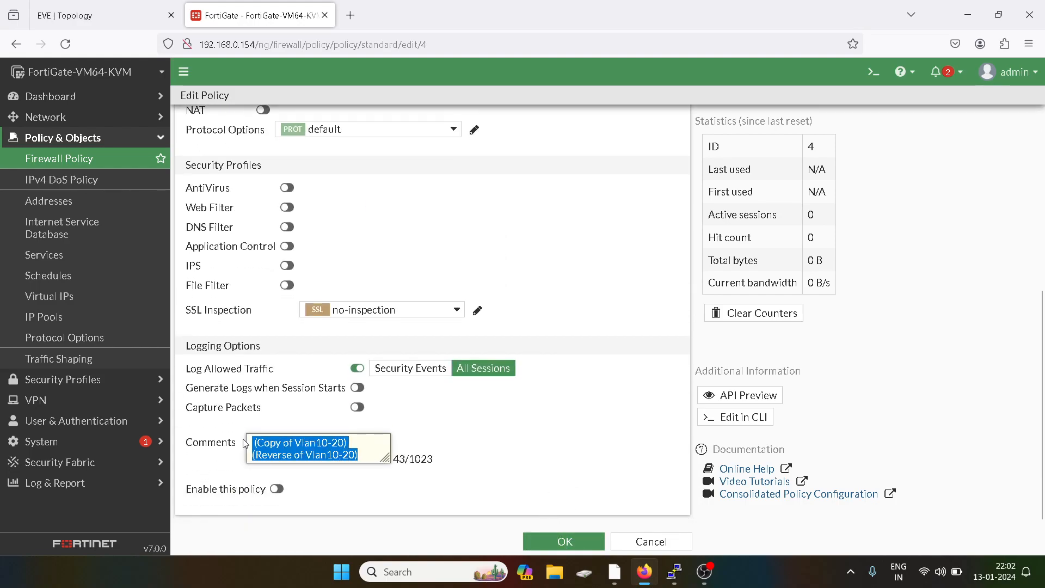
pyautogui.press('BackSpace')
pyautogui.click(276, 489)
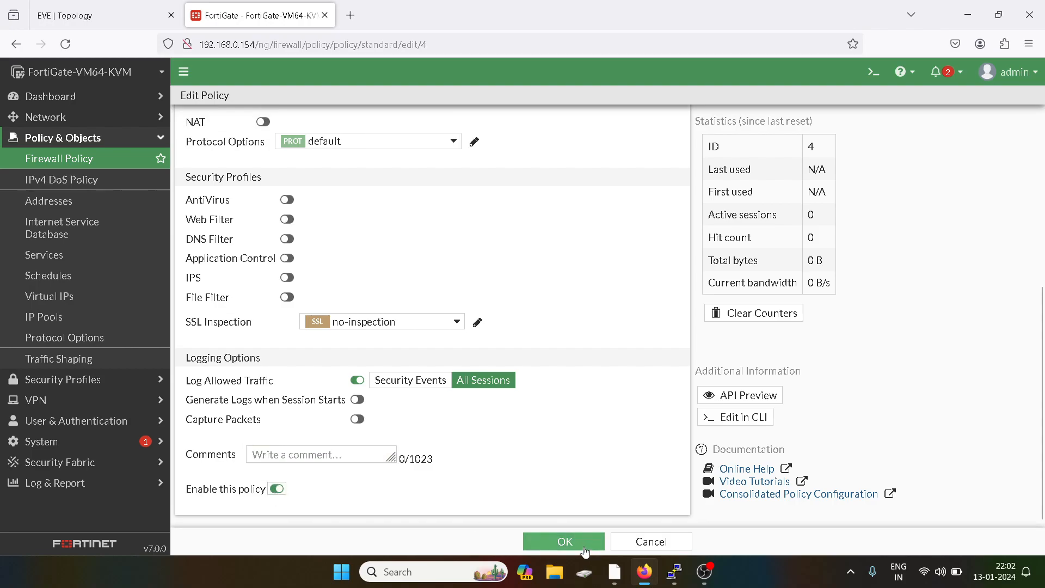
pyautogui.click(564, 541)
# - Rerun VPC5's ping to 10.1.1.1, which now gets replies
pyautogui.moveTo(659, 566)
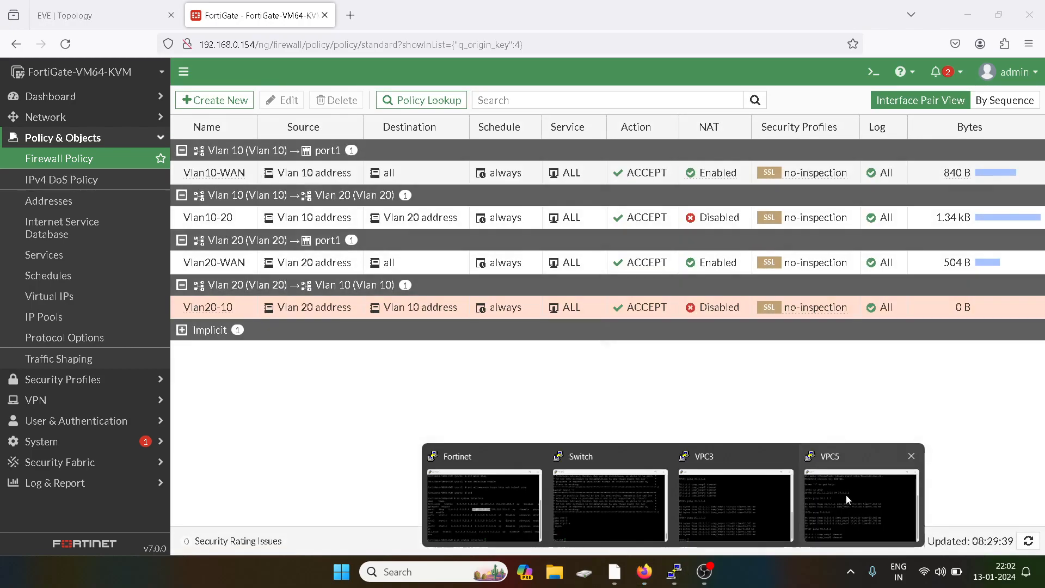
pyautogui.click(849, 495)
pyautogui.press('Up')
pyautogui.press('Return')
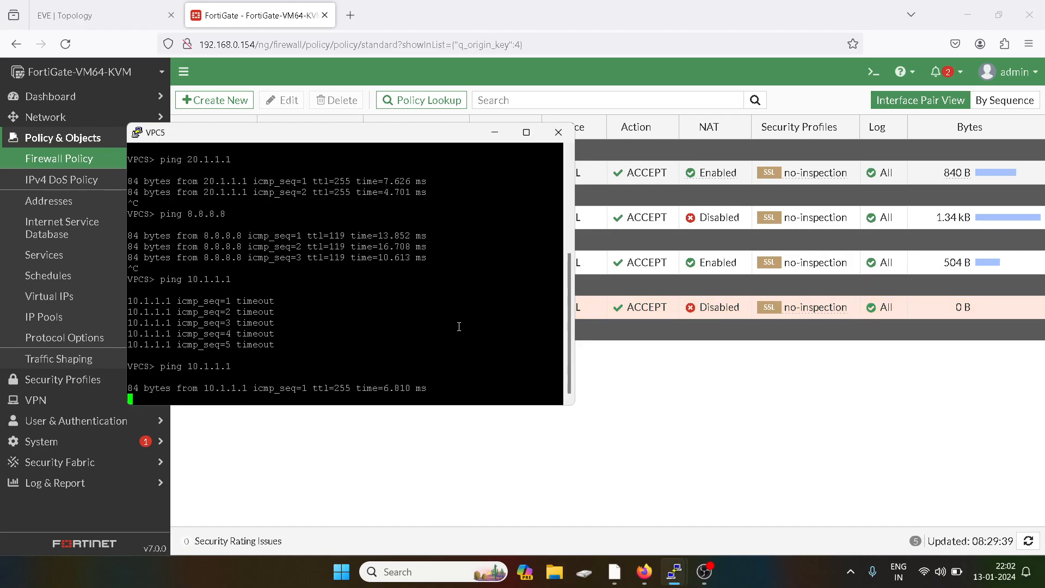
pyautogui.hotkey('ctrl', 'c')
# - Ping 10.1.1.2 from VPC5 successfully, then bring up the EVE-NG lab topology
pyautogui.press('Up')
pyautogui.write('\\2')
pyautogui.press('Return')
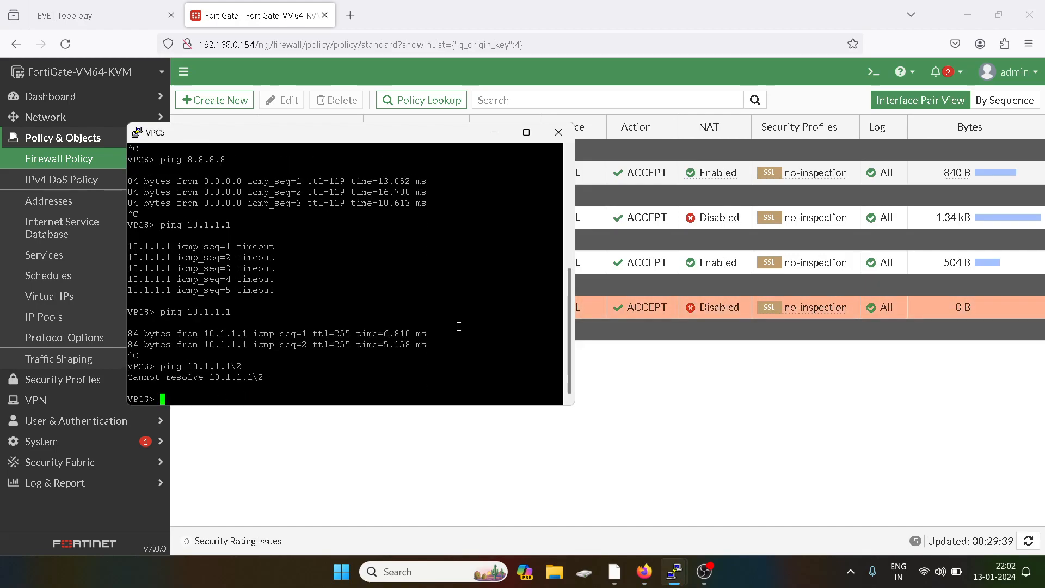
pyautogui.press('Up')
pyautogui.press('BackSpace')
pyautogui.press('BackSpace')
pyautogui.press('BackSpace')
pyautogui.write('2')
pyautogui.press('Return')
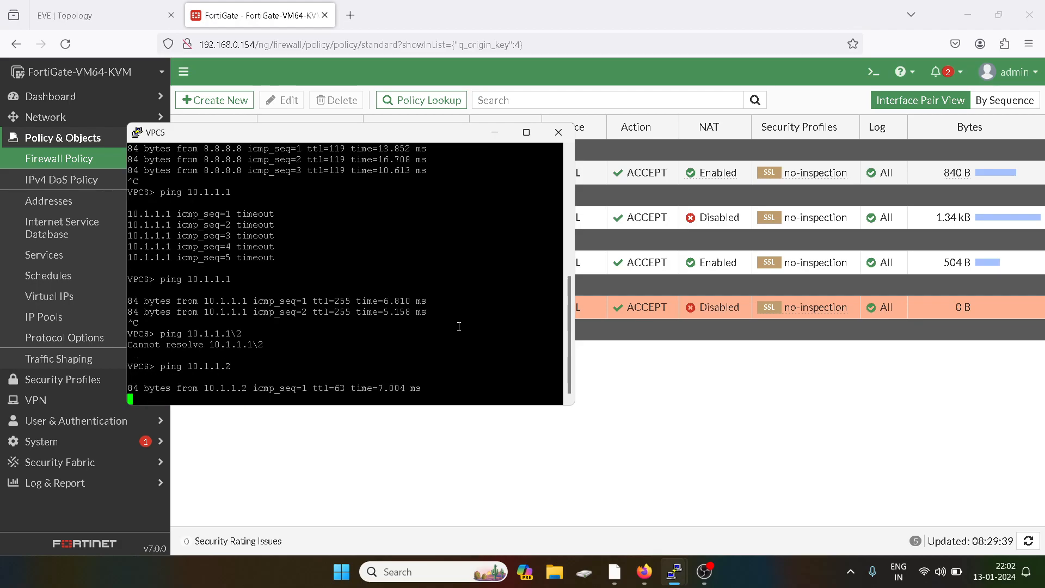
pyautogui.click(729, 482)
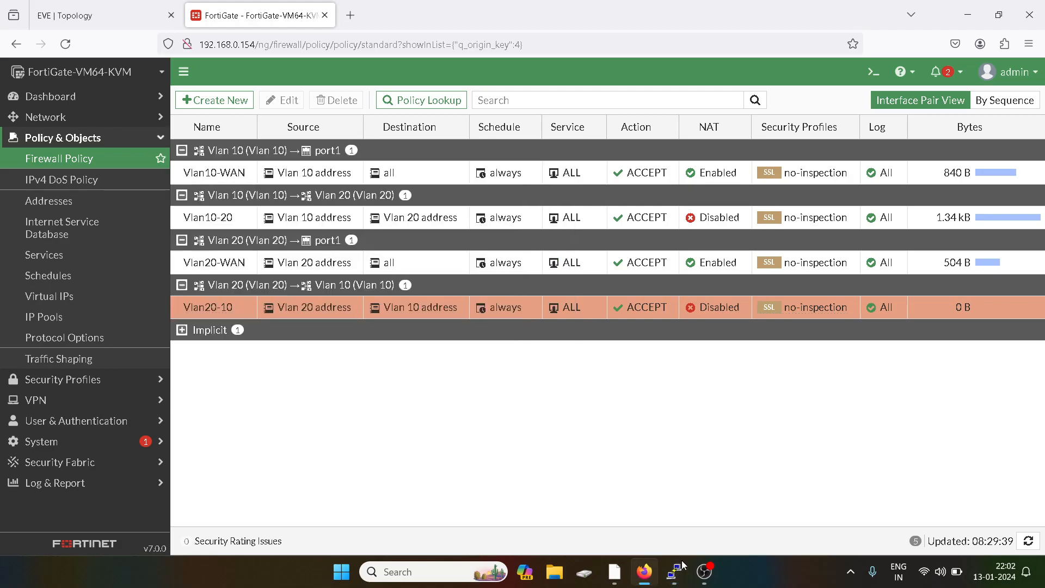
pyautogui.moveTo(677, 573)
pyautogui.click(112, 16)
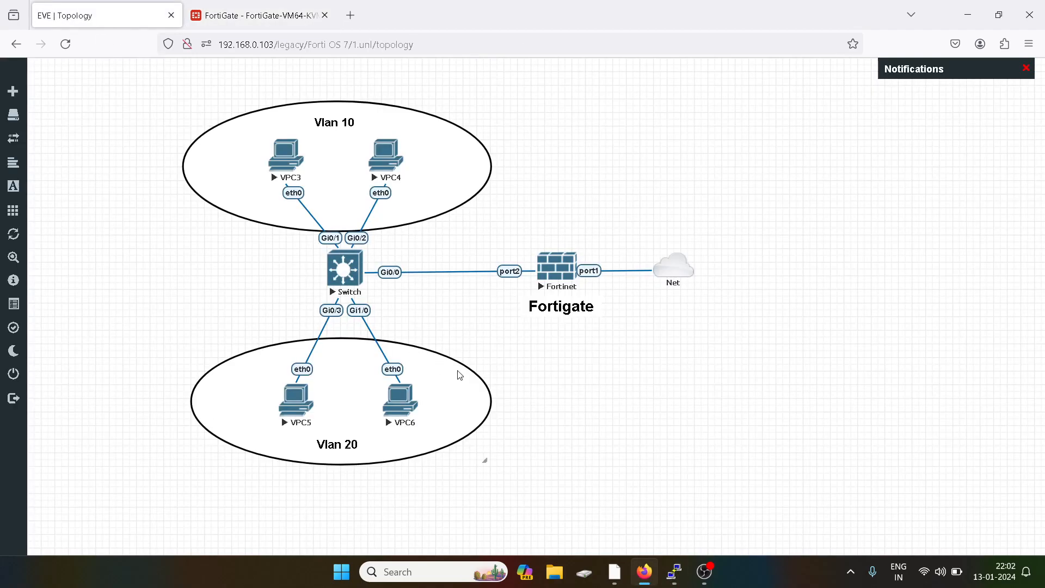